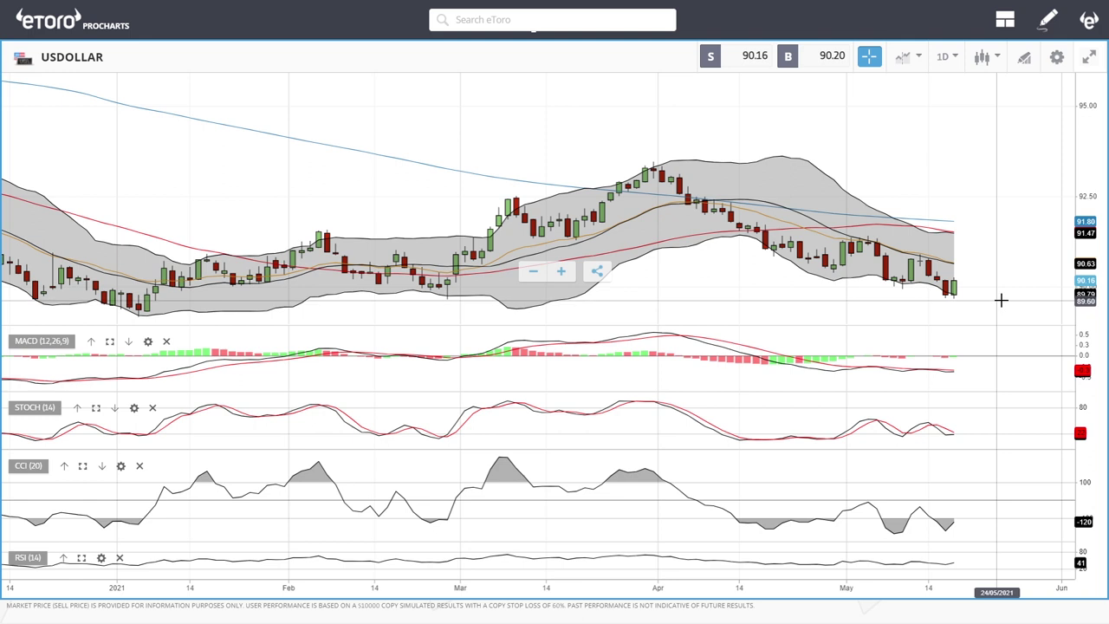
Pan and zoom the USDOLLAR chart to review its recent price action.
left_click_drag(978, 282, 916, 293)
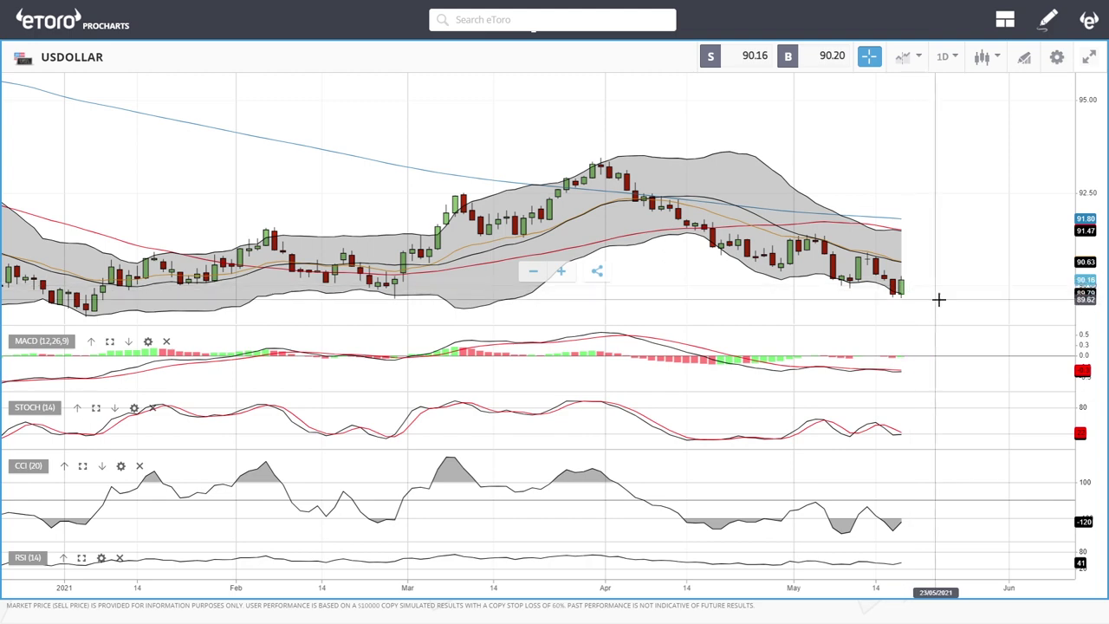
scroll(949, 295, "up", 3)
scroll(948, 295, "up", 1)
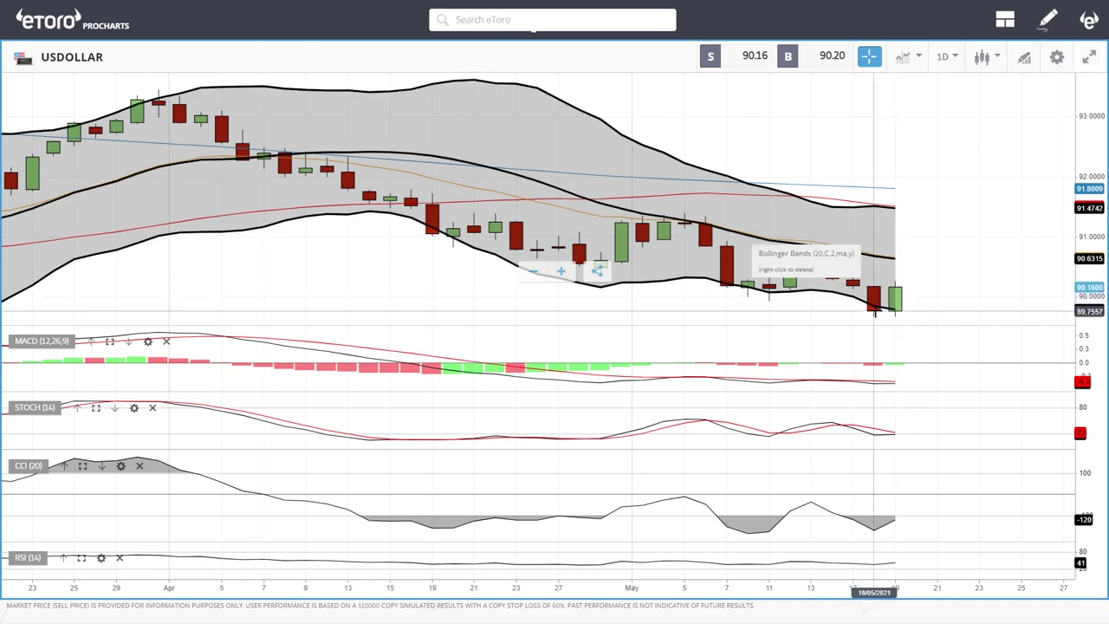
scroll(607, 260, "down", 5)
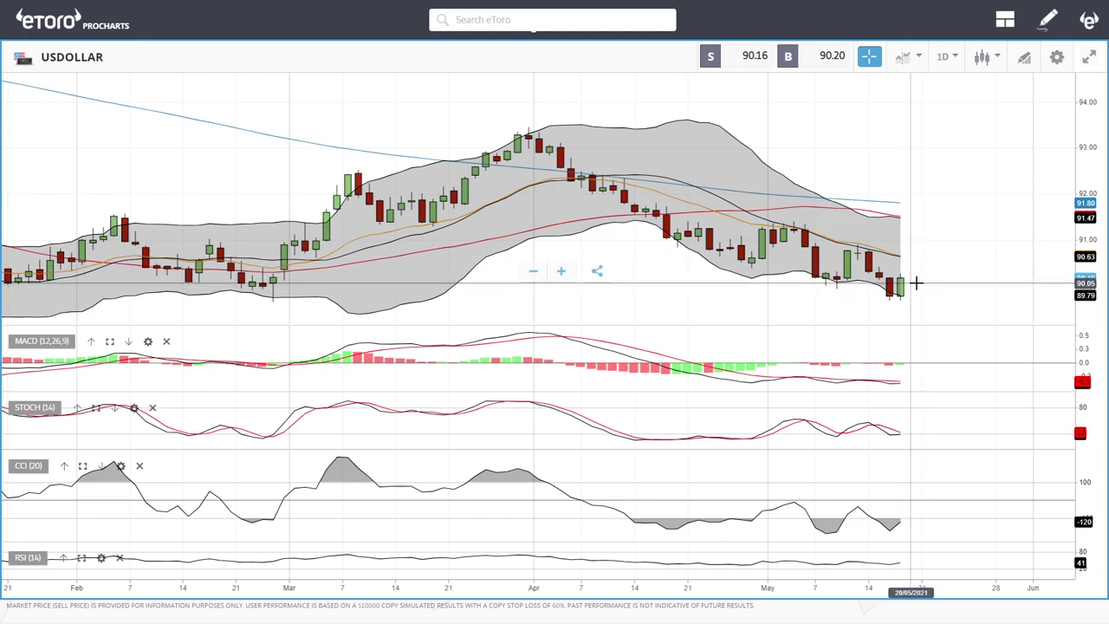
scroll(945, 298, "down", 3)
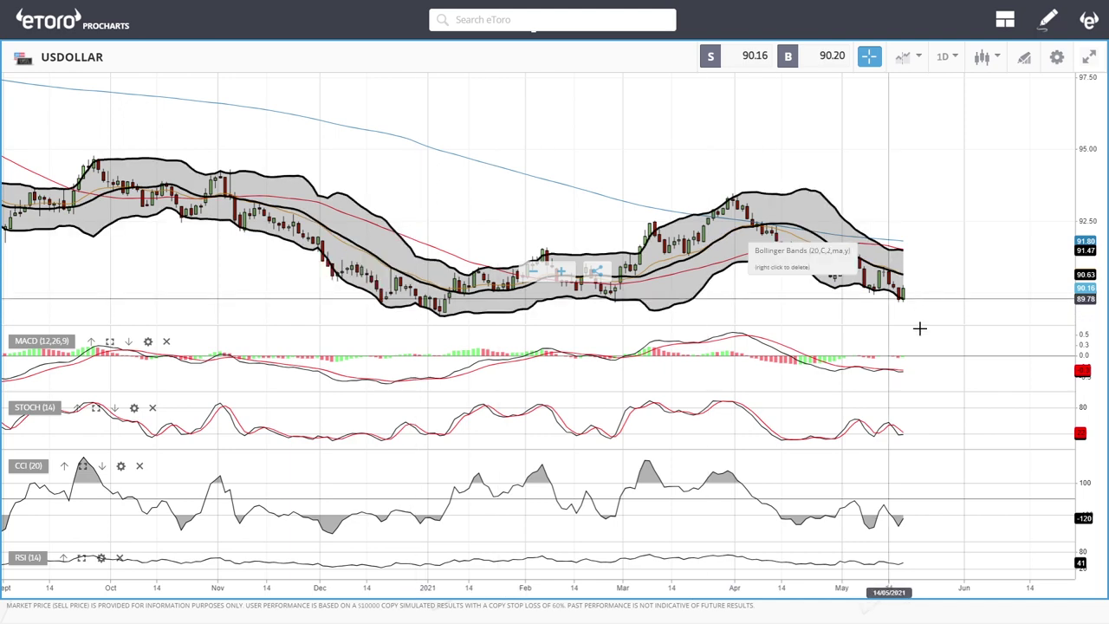
scroll(996, 416, "up", 3)
scroll(996, 416, "up", 2)
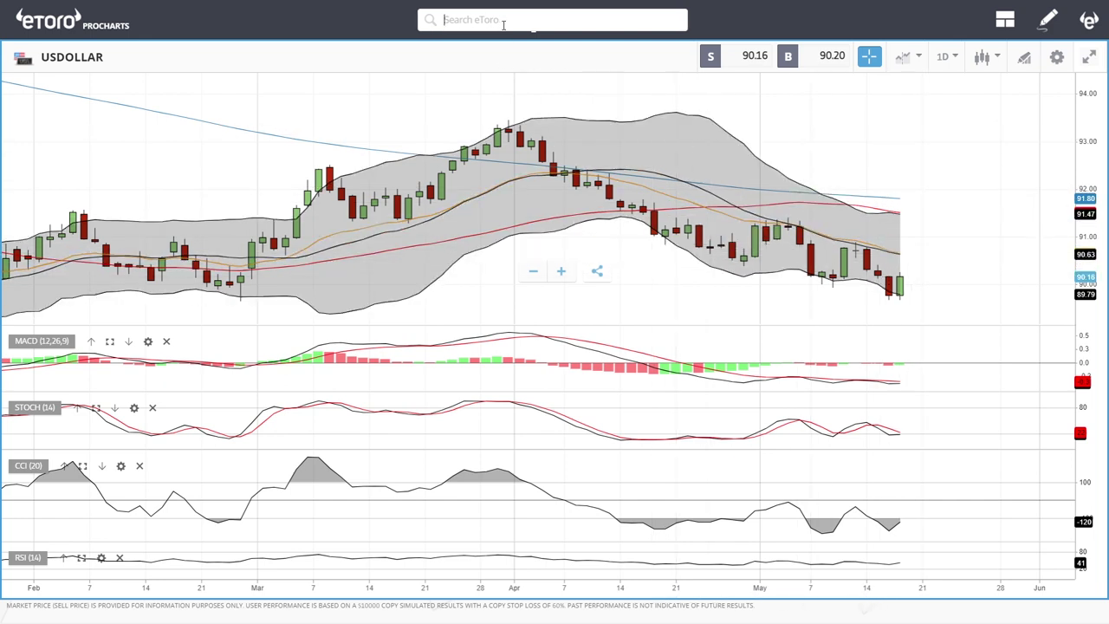
Switch to the OIL chart from the search results and zoom to review it.
type("l")
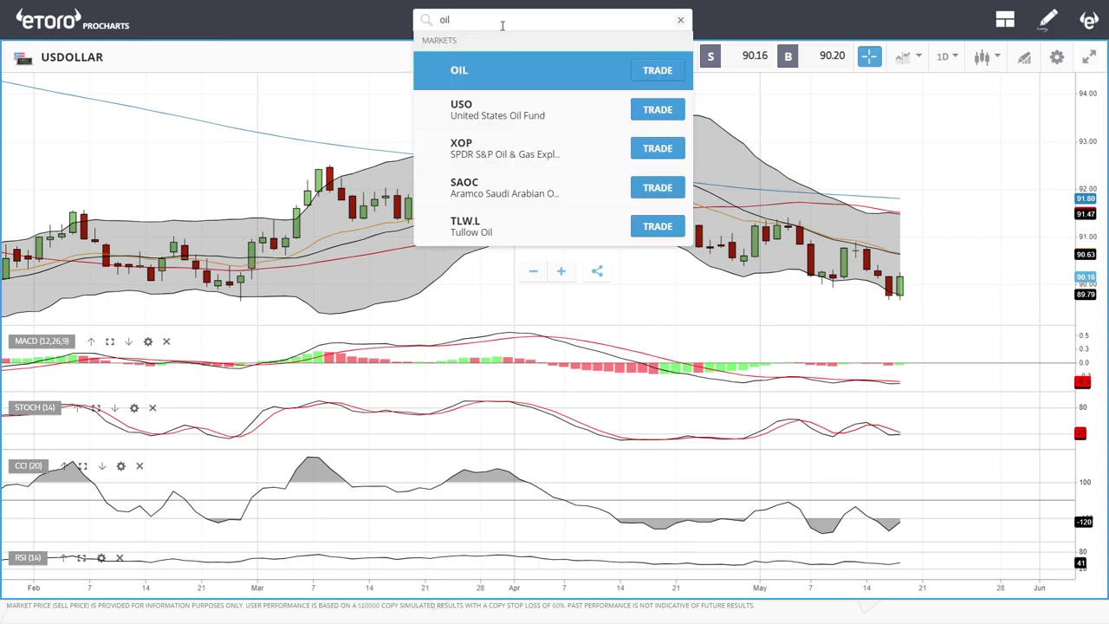
left_click(479, 78)
scroll(971, 194, "down", 5)
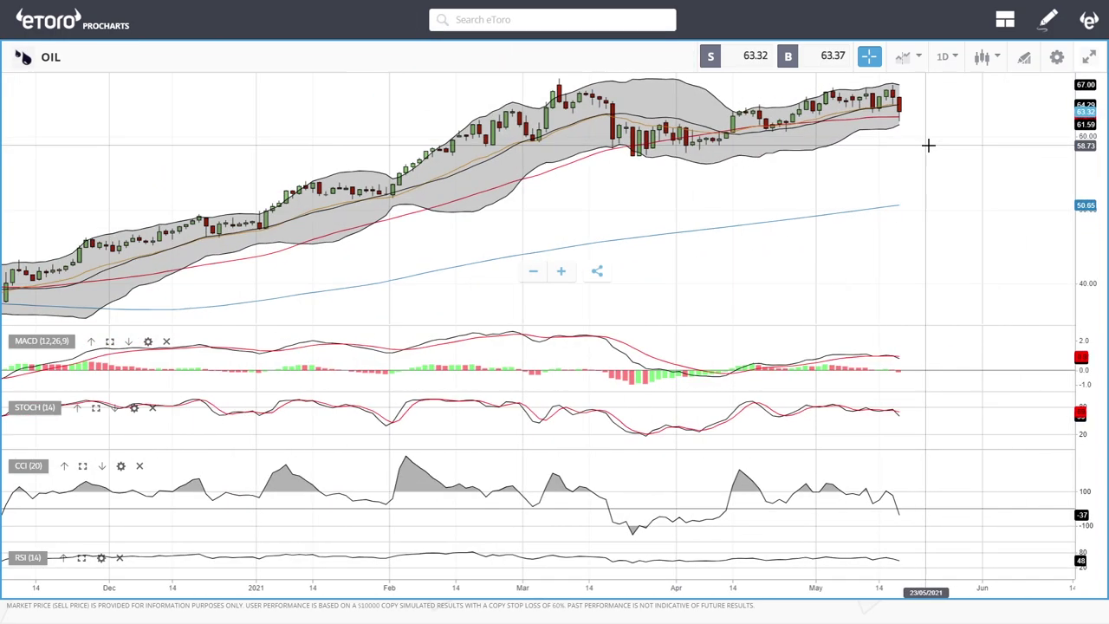
scroll(928, 145, "up", 4)
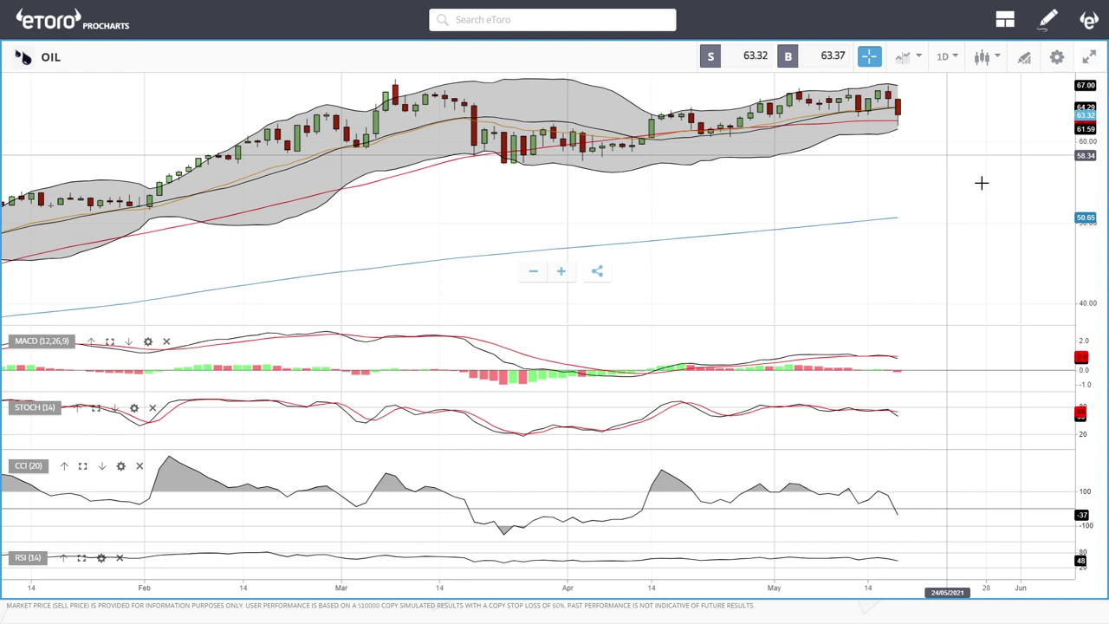
scroll(962, 186, "down", 3)
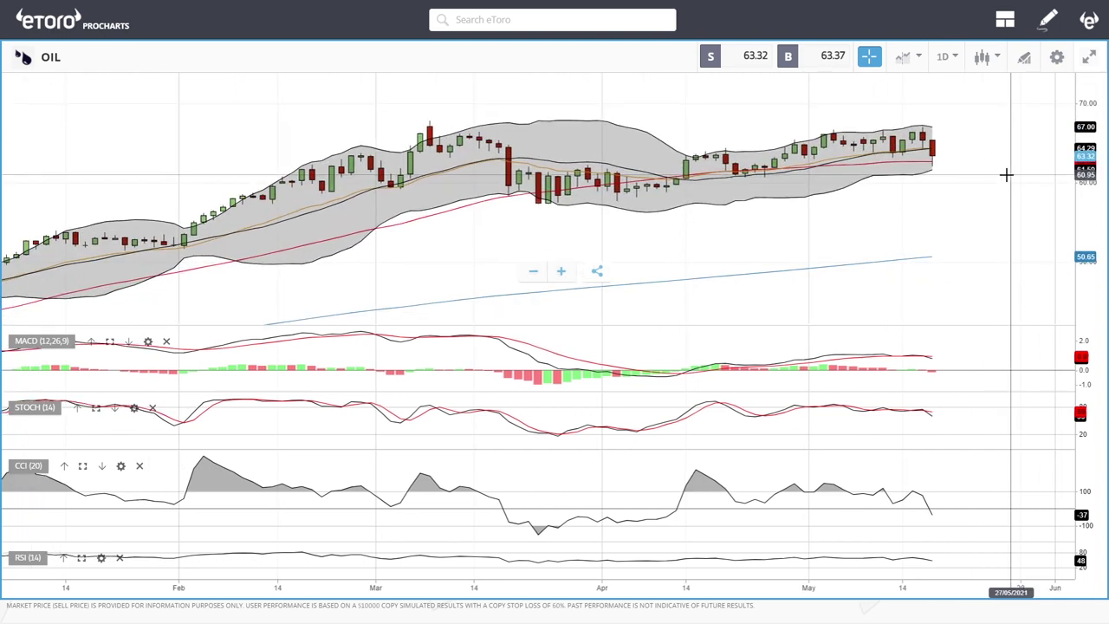
scroll(988, 186, "down", 1)
scroll(979, 198, "down", 2)
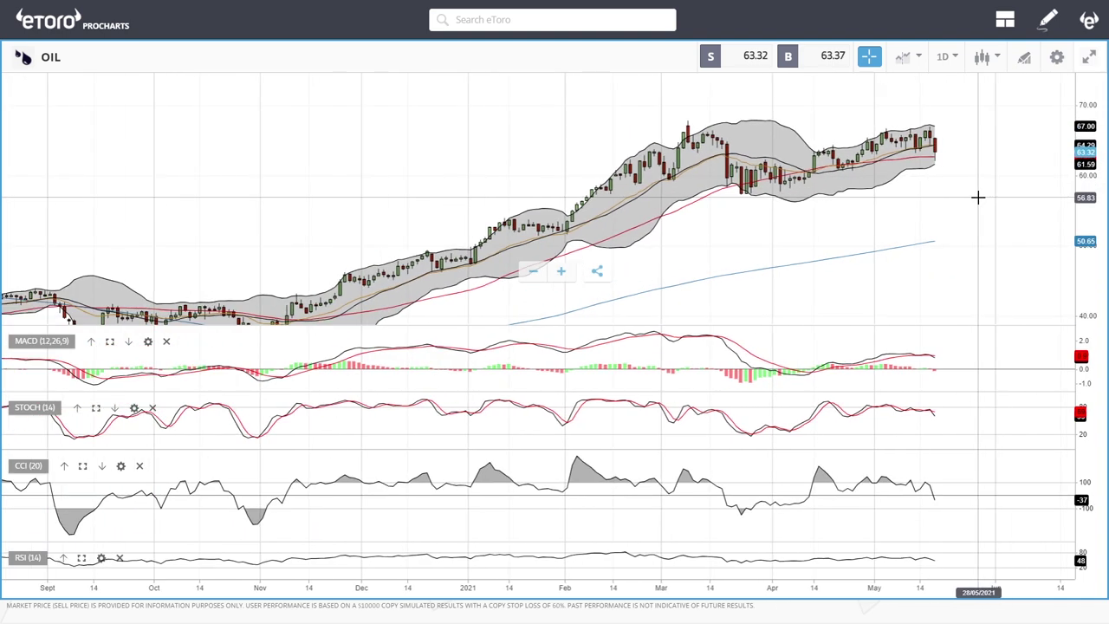
Draw a rising trend line from the January low past late May, then pick the horizontal line tool.
left_click(1022, 61)
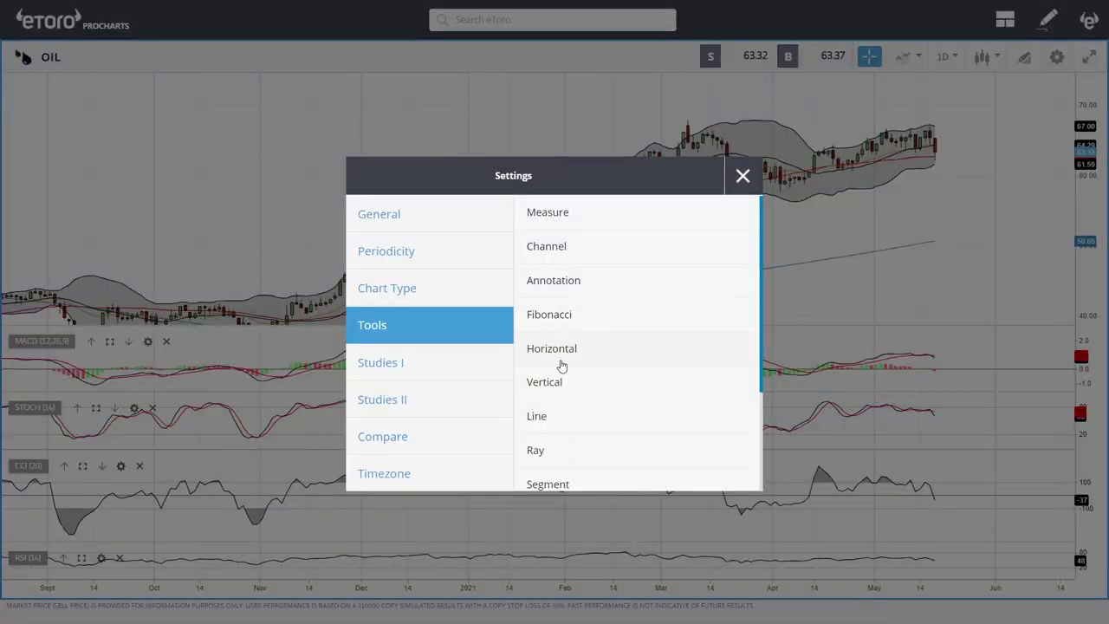
left_click(539, 416)
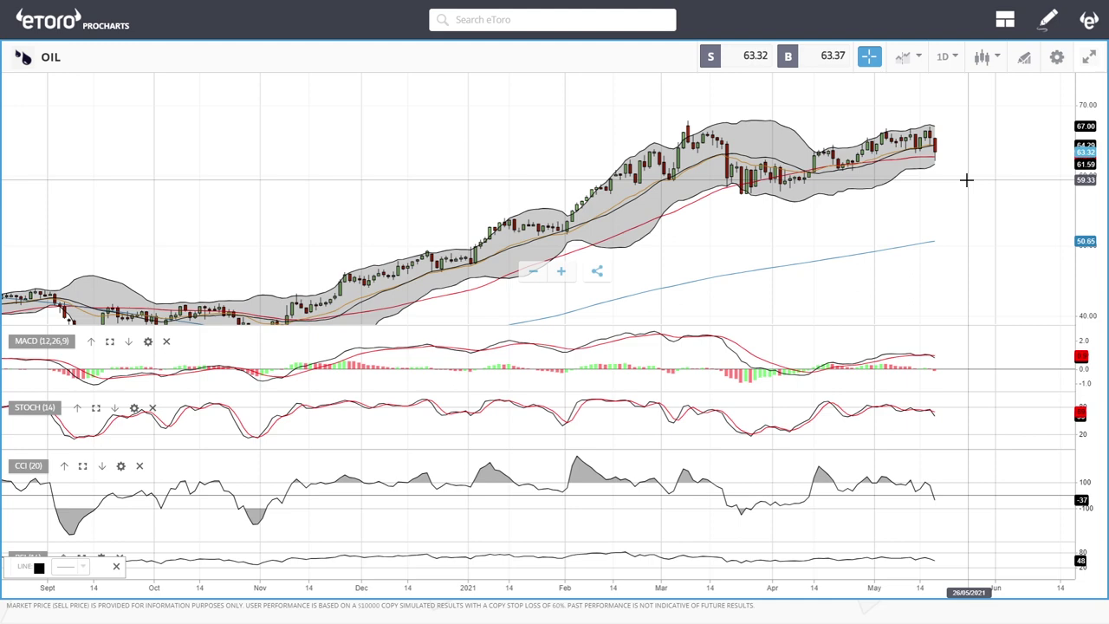
scroll(988, 148, "up", 3)
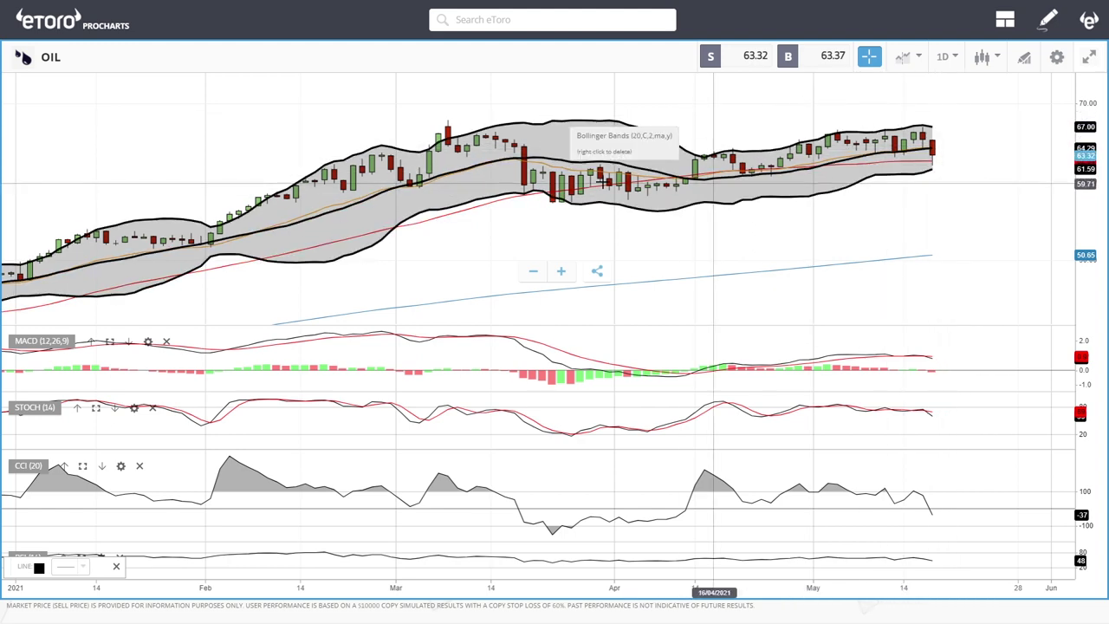
left_click(588, 201)
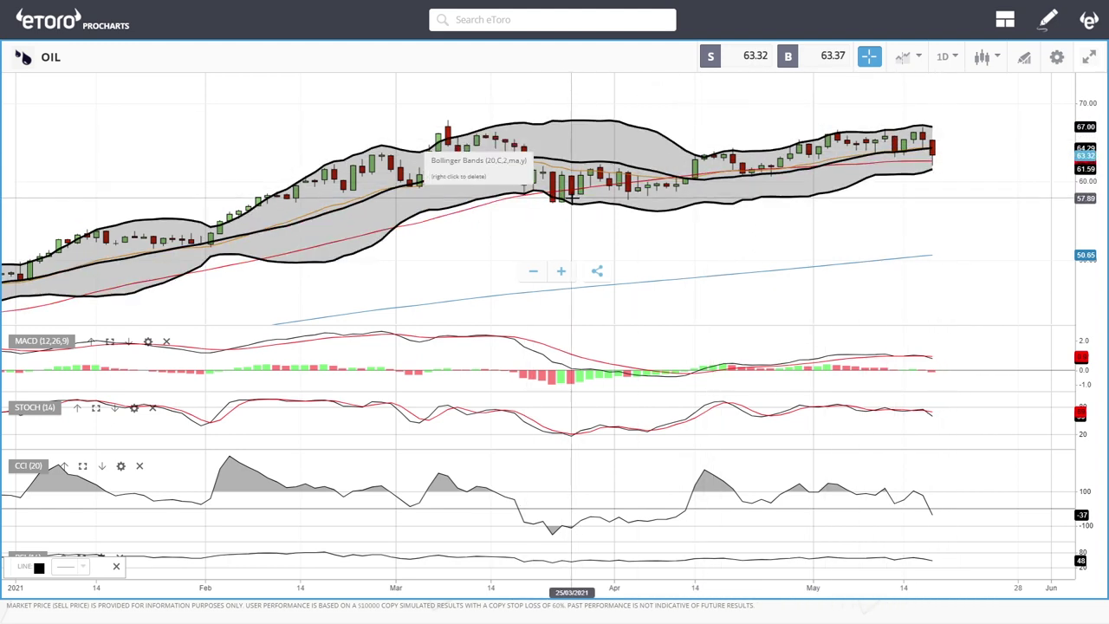
left_click(1044, 141)
left_click_drag(562, 211, 524, 214)
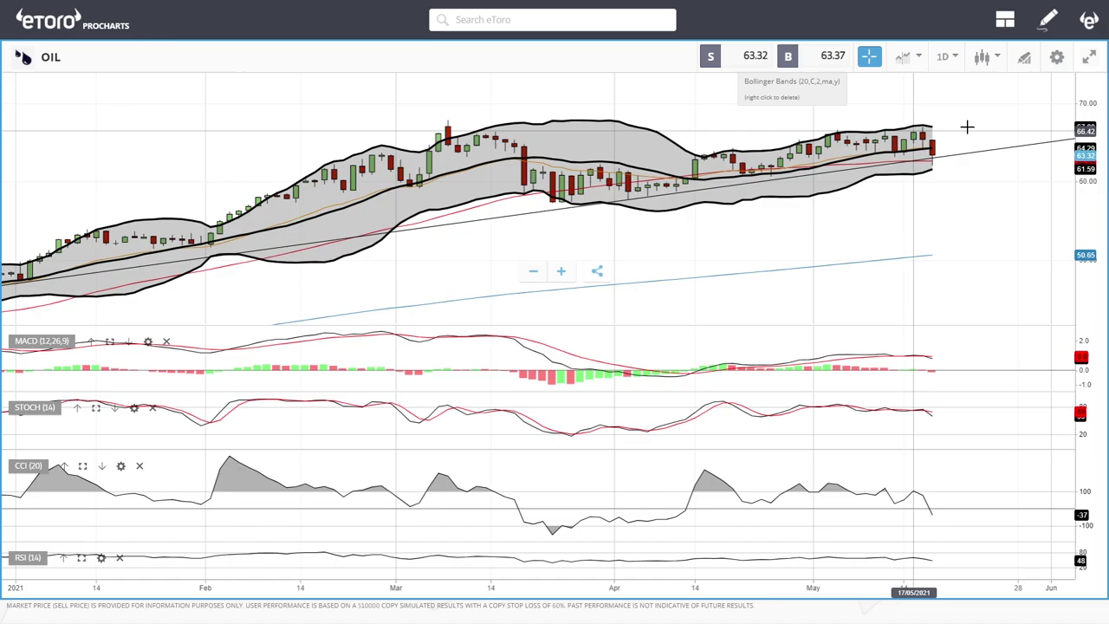
left_click(1024, 58)
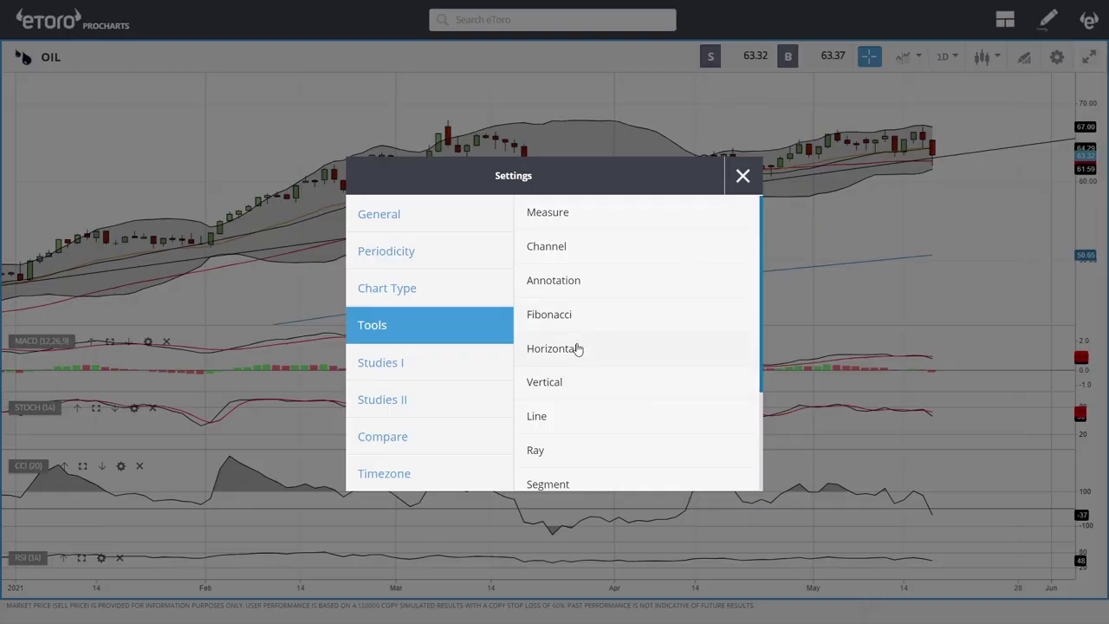
left_click(578, 349)
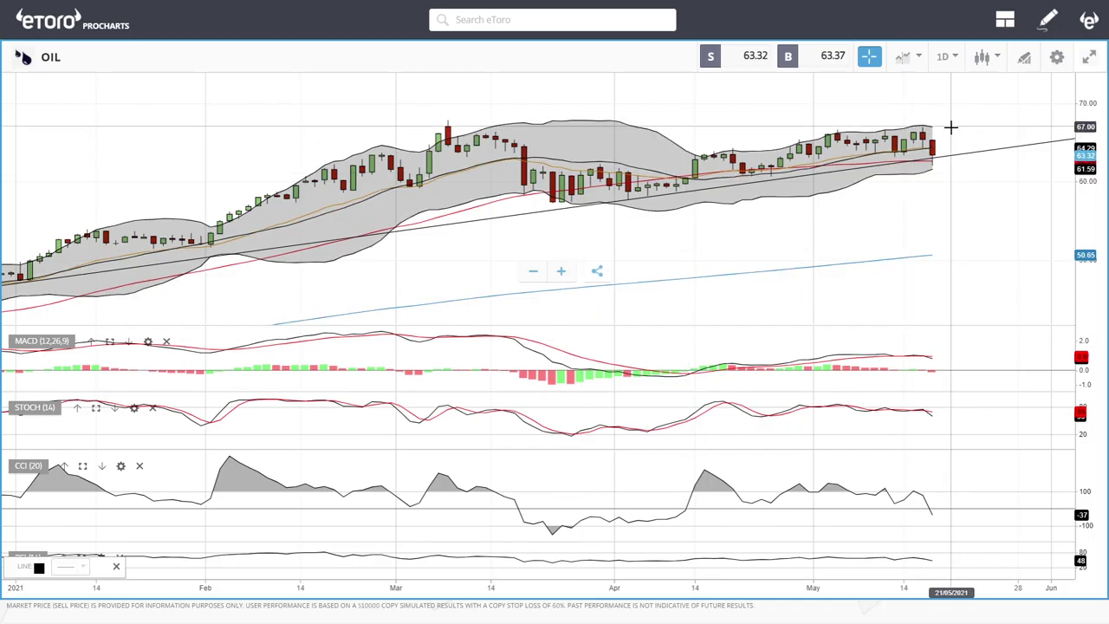
Zoom in and out on the OIL chart to review the 67.00 resistance level.
scroll(971, 193, "down", 5)
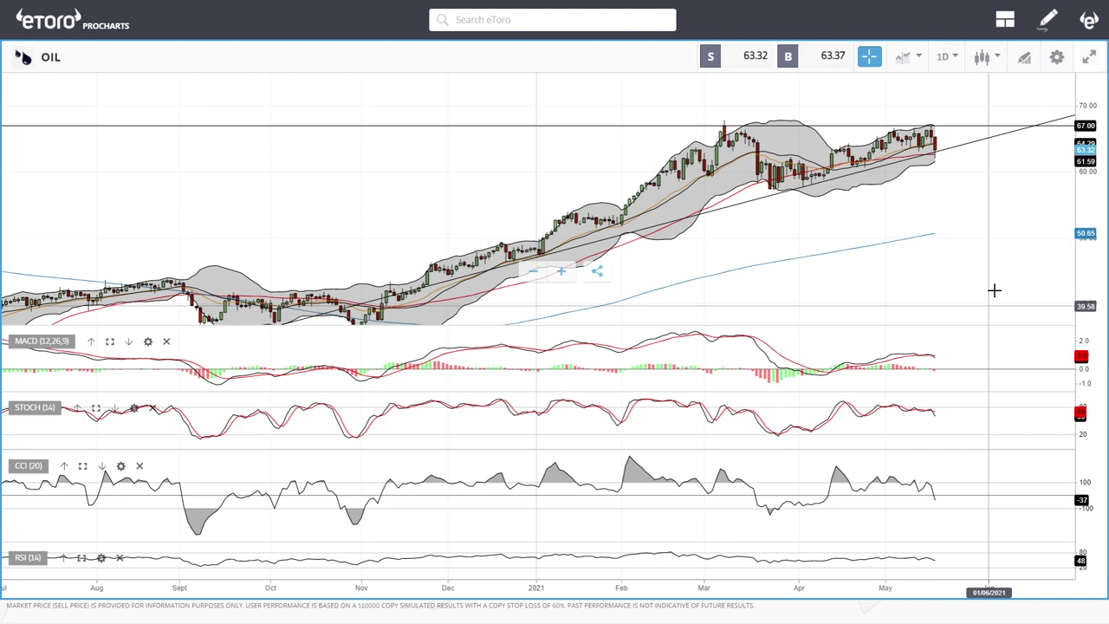
scroll(984, 203, "up", 4)
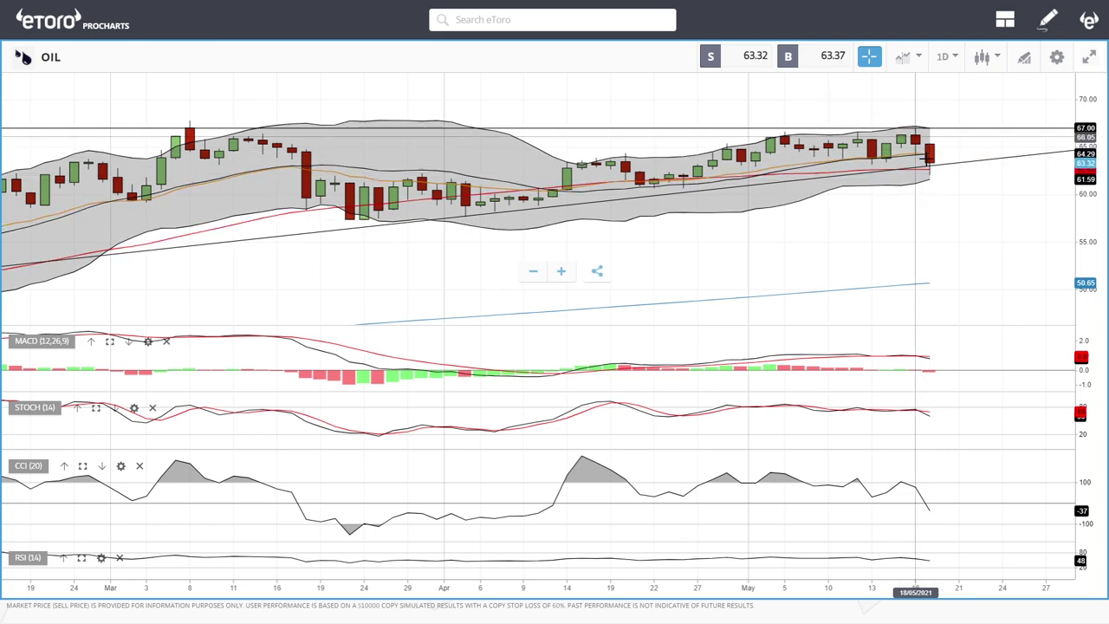
scroll(980, 230, "down", 3)
scroll(979, 229, "down", 2)
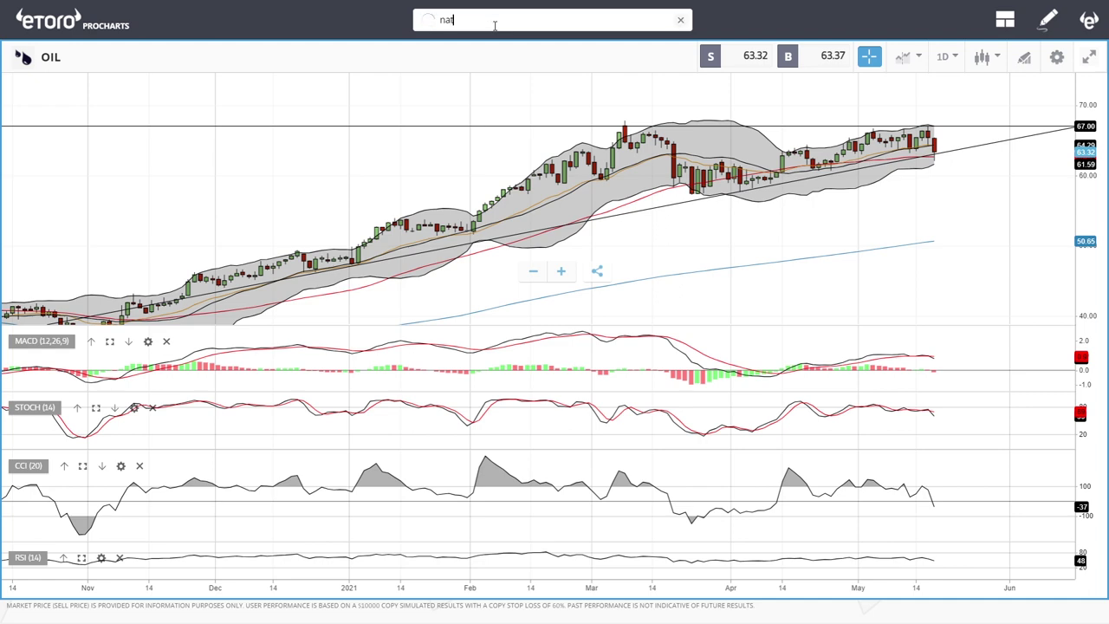
Open the NATGAS chart and zoom through its Bollinger Bands, moving averages and oscillator panes.
left_click(531, 70)
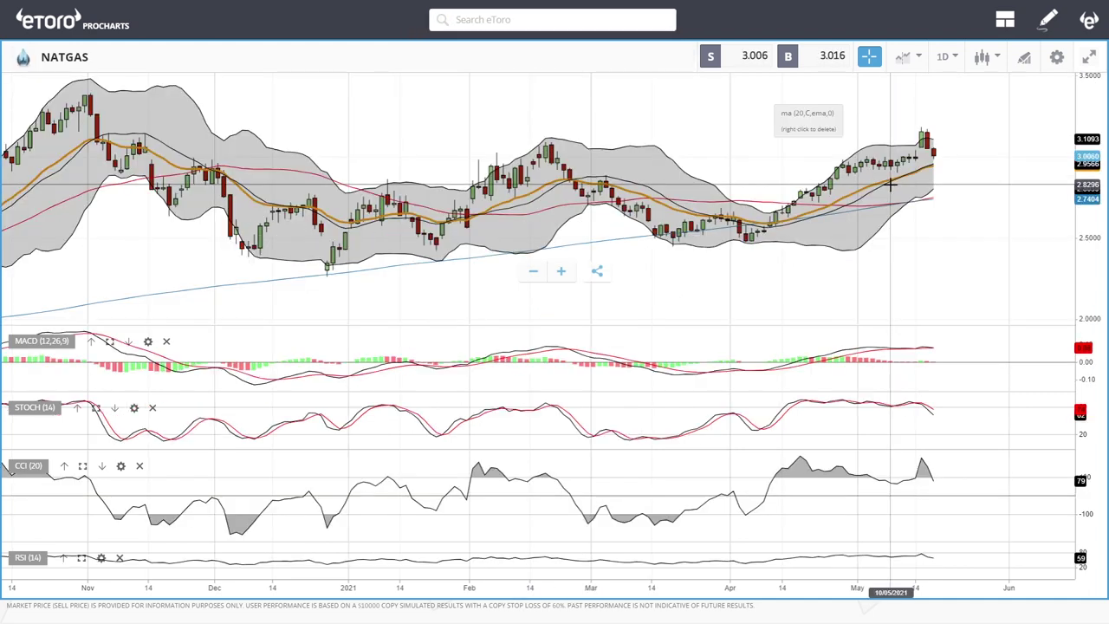
scroll(945, 210, "down", 3)
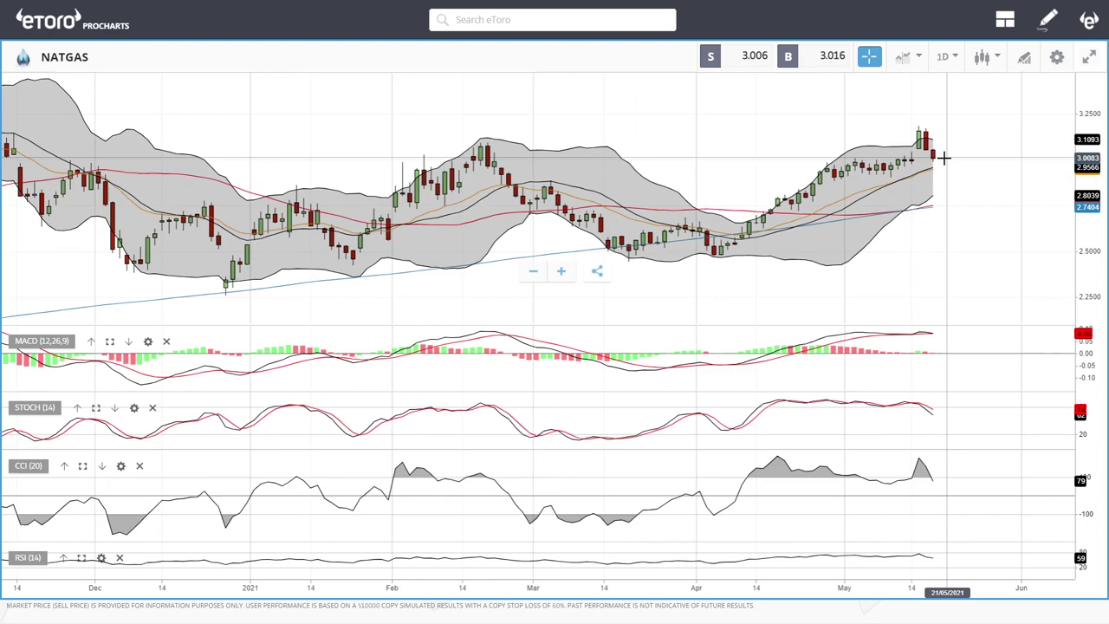
scroll(948, 132, "up", 3)
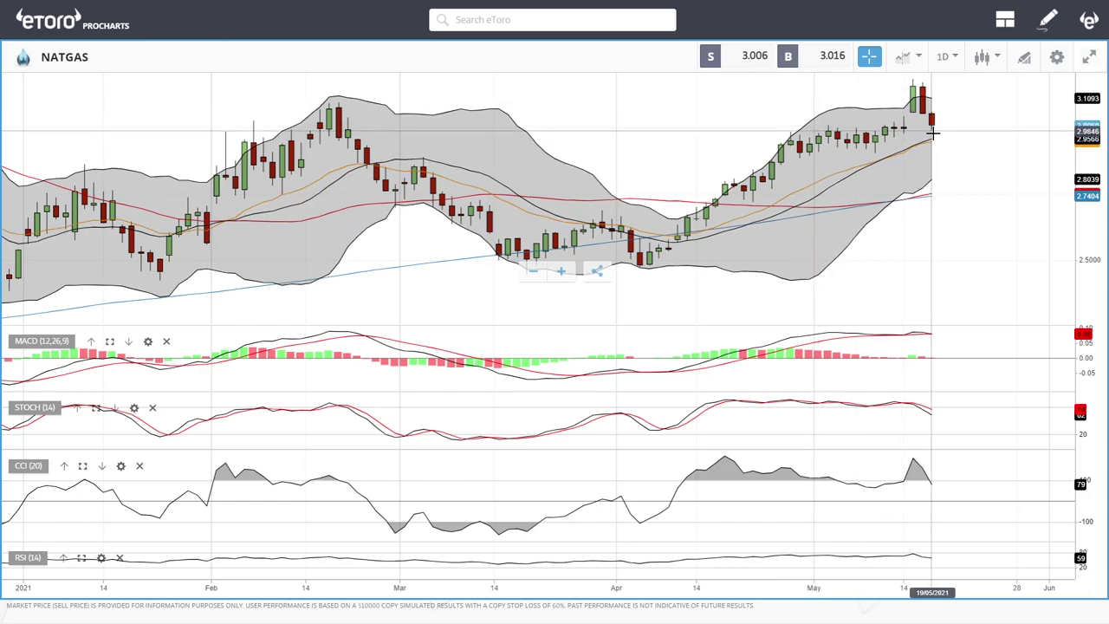
scroll(943, 137, "down", 4)
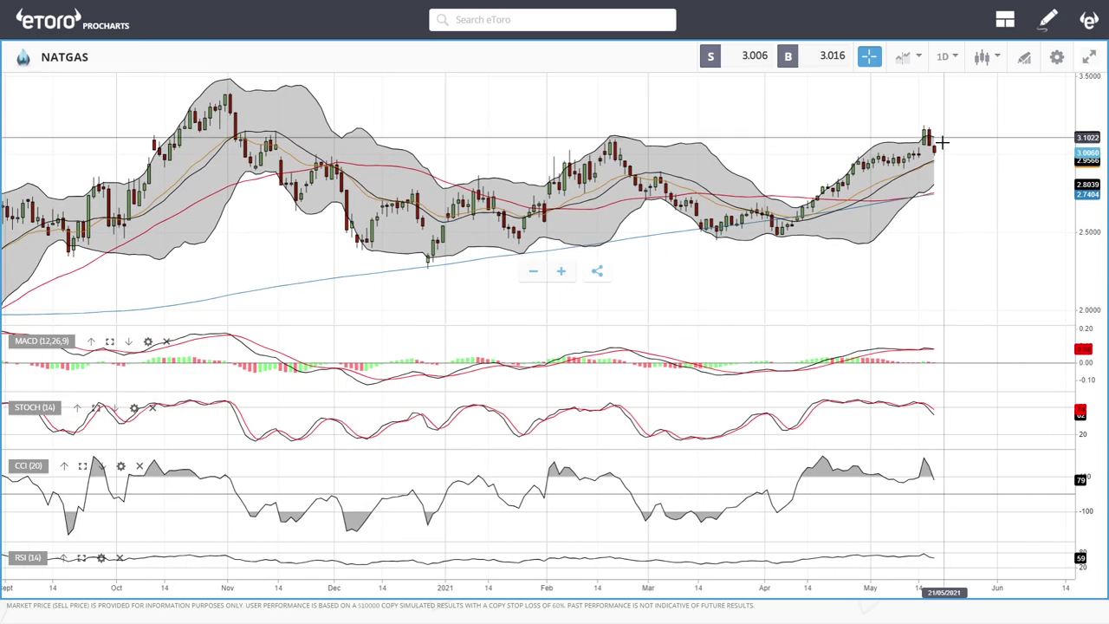
scroll(936, 147, "up", 3)
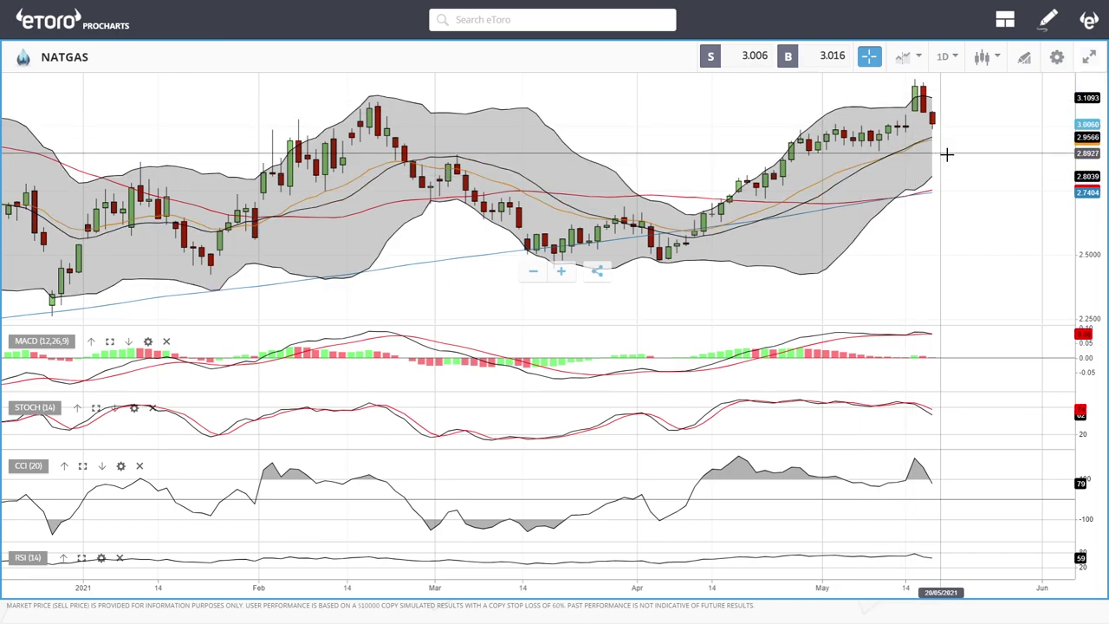
scroll(1003, 162, "down", 2)
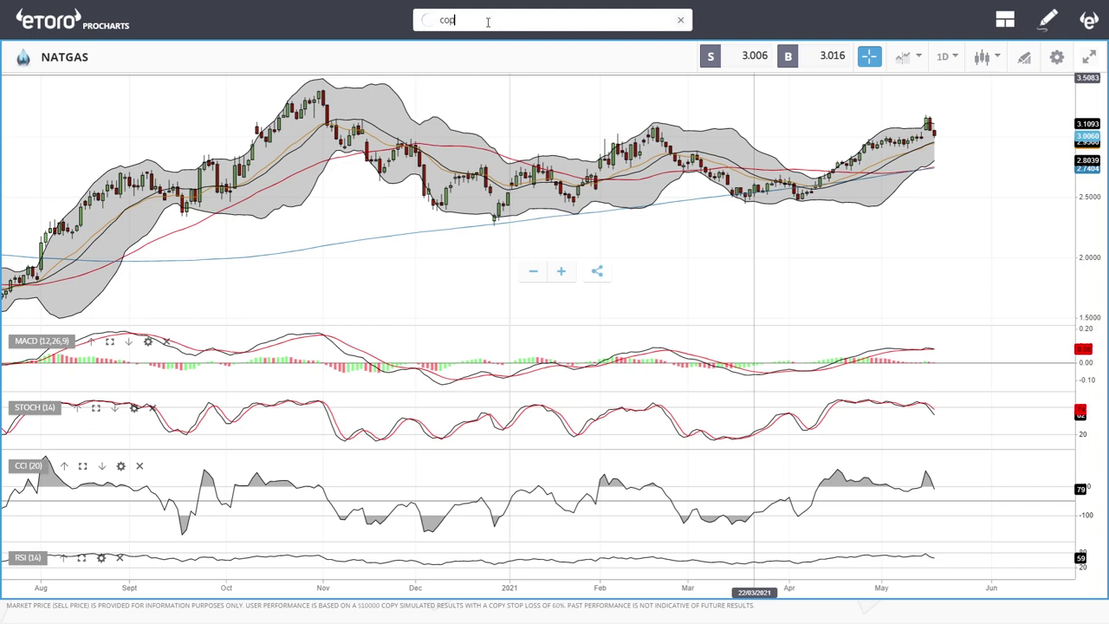
Load the COPPER chart and zoom in and out to review its candles and indicators.
left_click(468, 106)
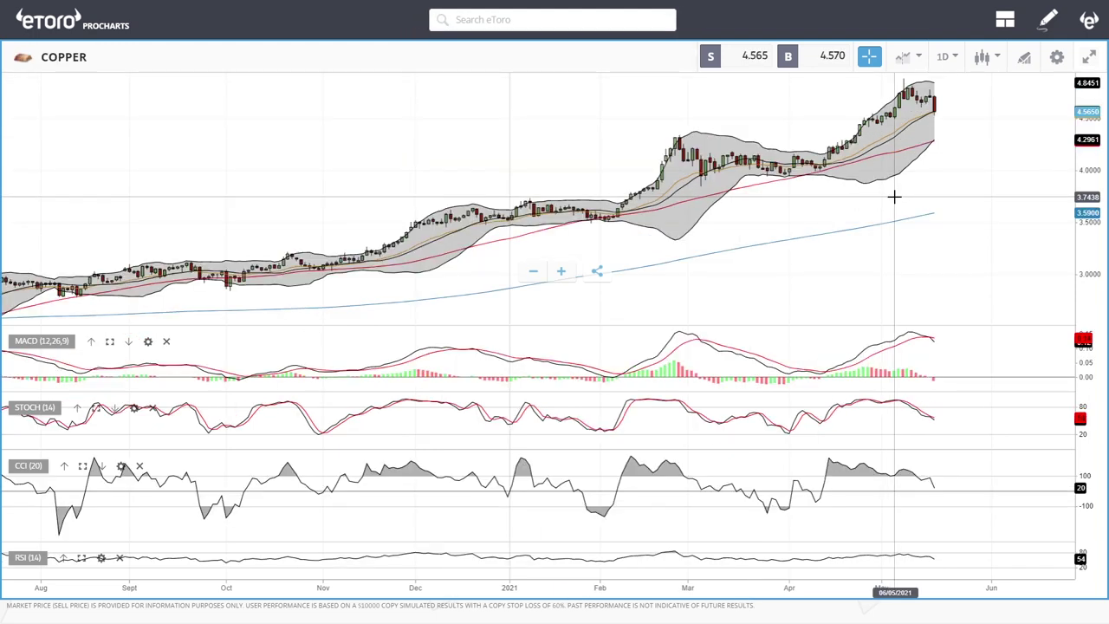
scroll(954, 277, "up", 5)
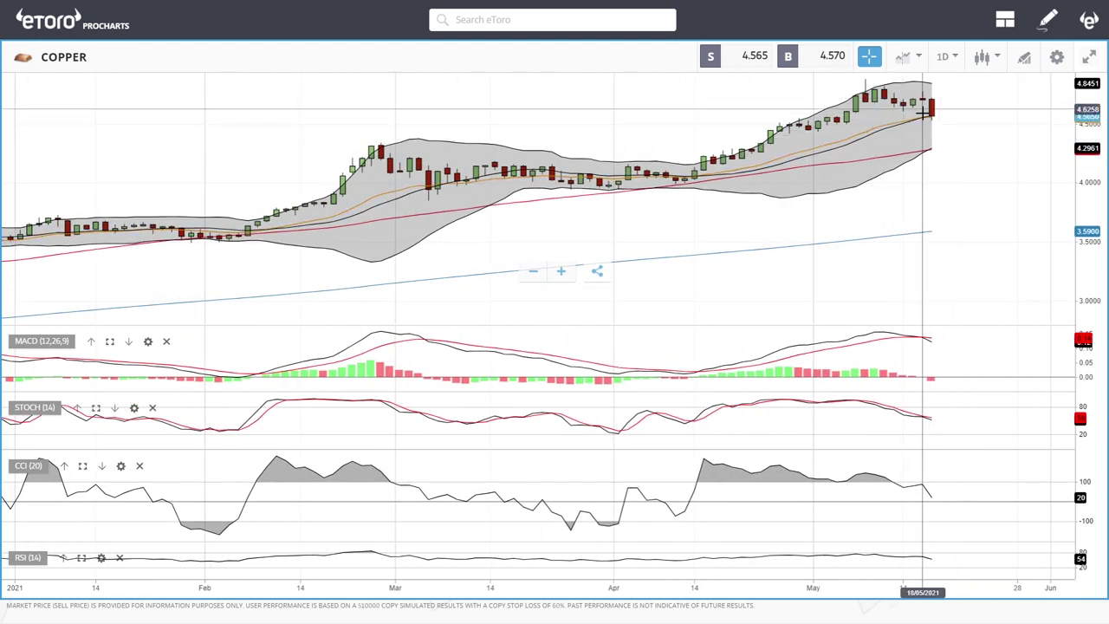
scroll(988, 139, "up", 3)
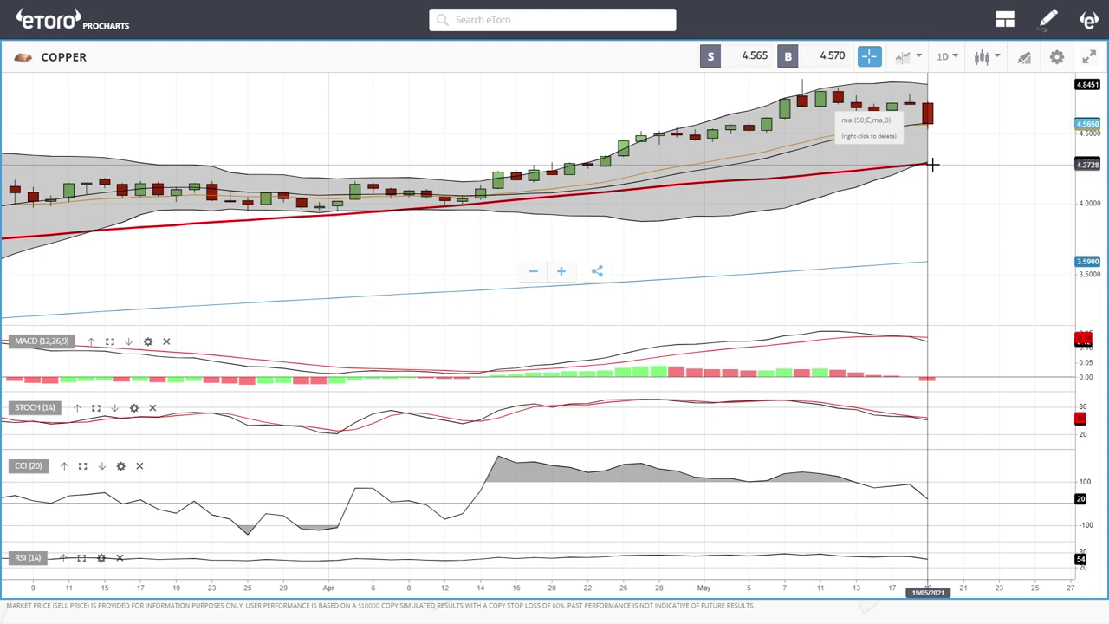
scroll(988, 133, "down", 5)
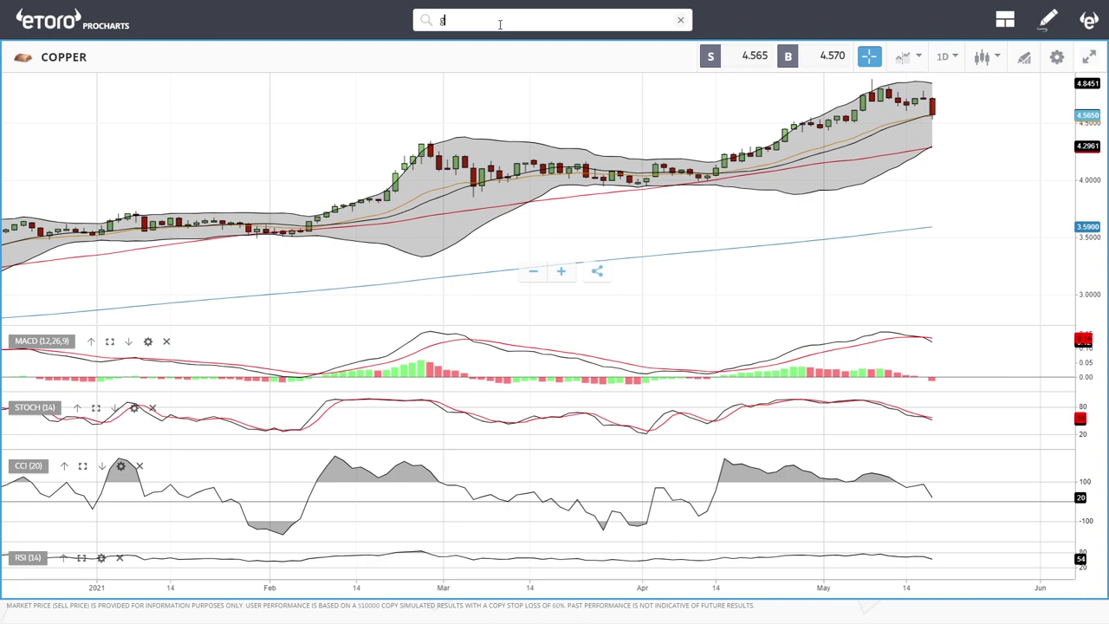
Complete the 'gol' search, open the GOLD chart, and zoom out on it.
type("l")
left_click(486, 108)
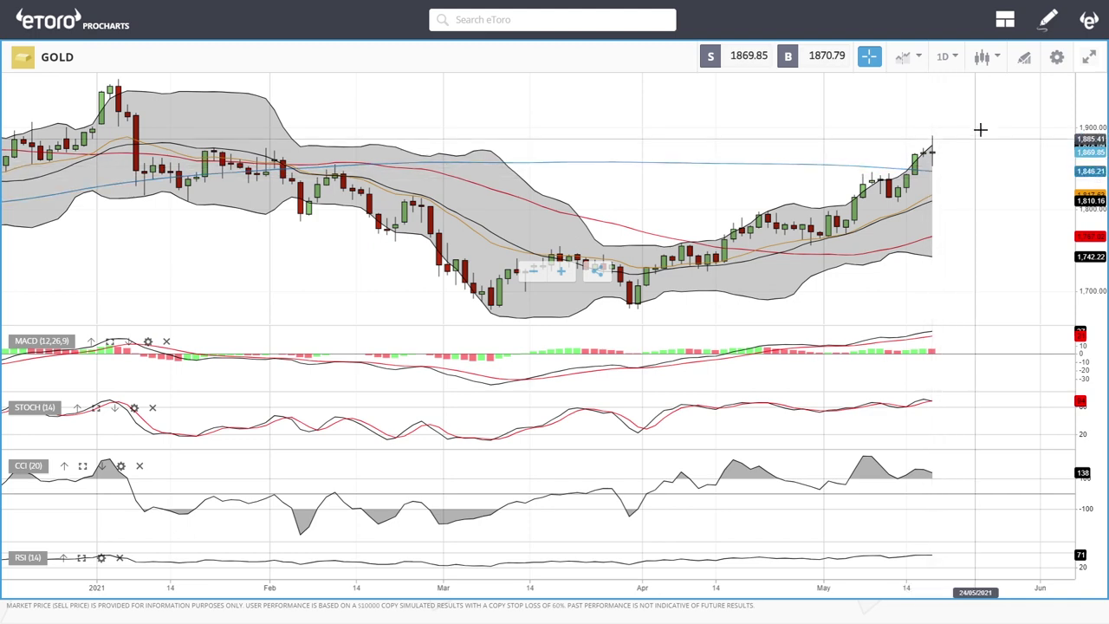
scroll(1000, 174, "down", 3)
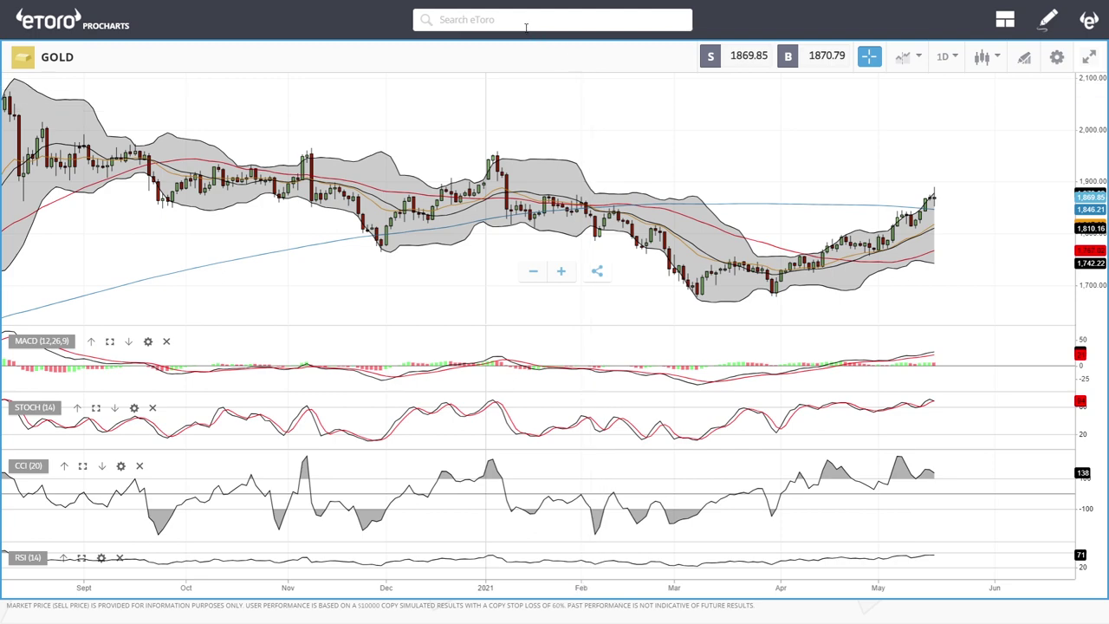
Load the SILVER chart from the 'sil' search, zoom it, and begin a 'pla' search.
type("l")
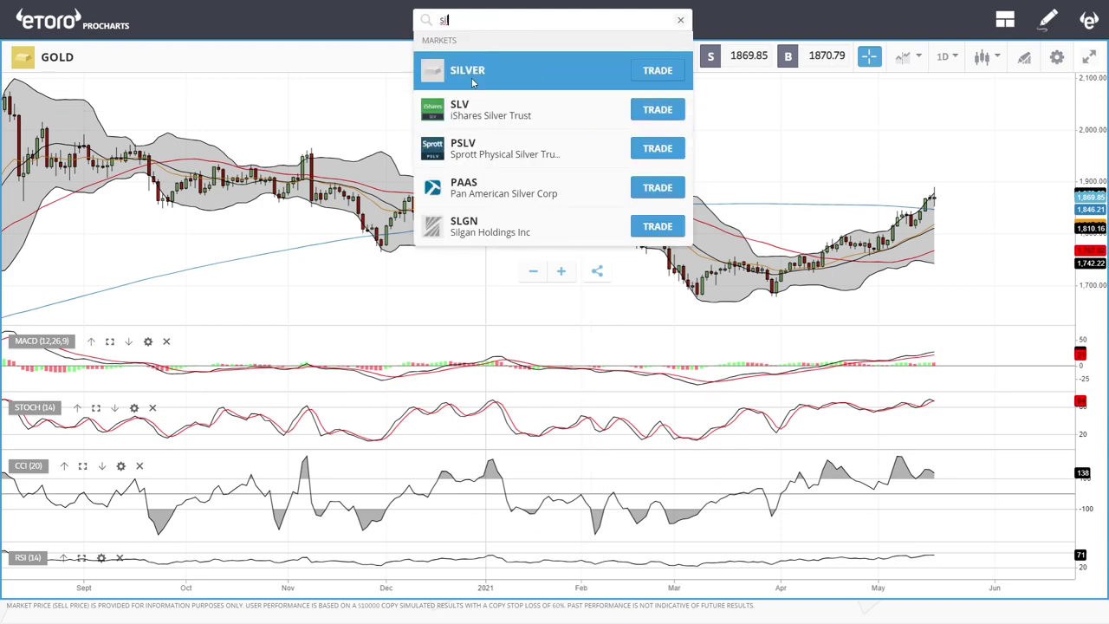
left_click(503, 75)
scroll(936, 190, "up", 4)
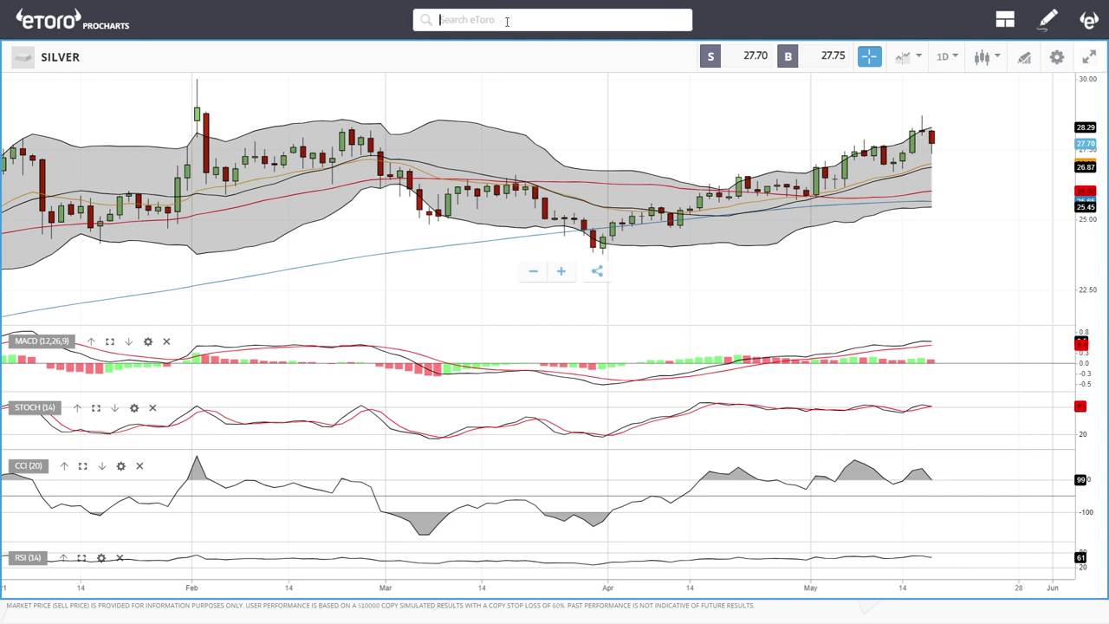
type("la")
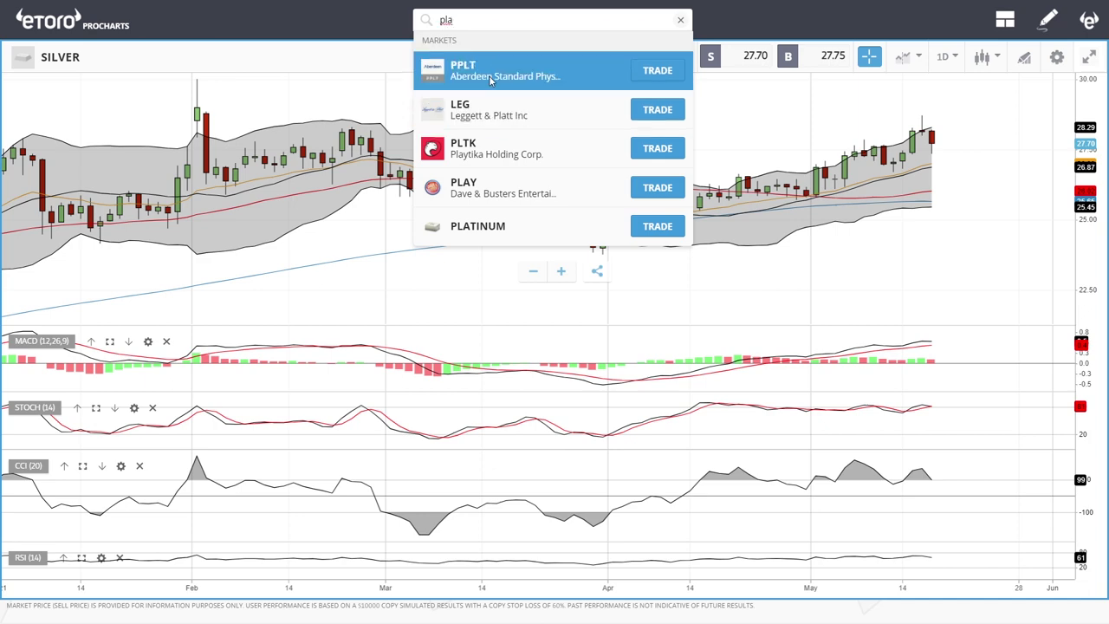
Open the PLATINUM chart, then search 'pall' and switch to PALLADIUM.
left_click(502, 227)
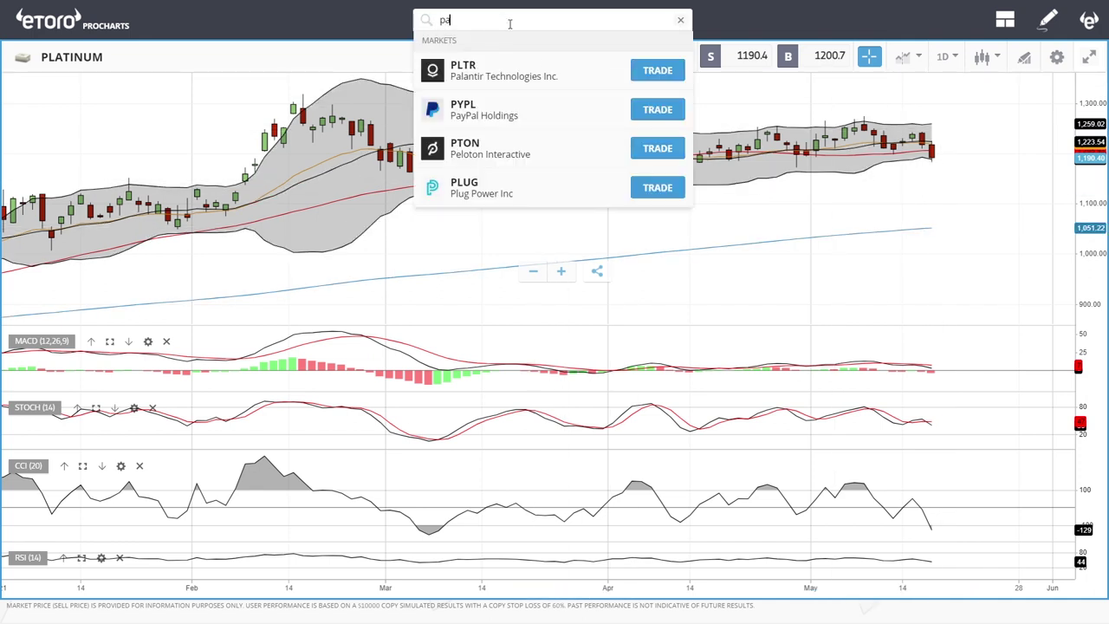
type("all")
left_click(481, 108)
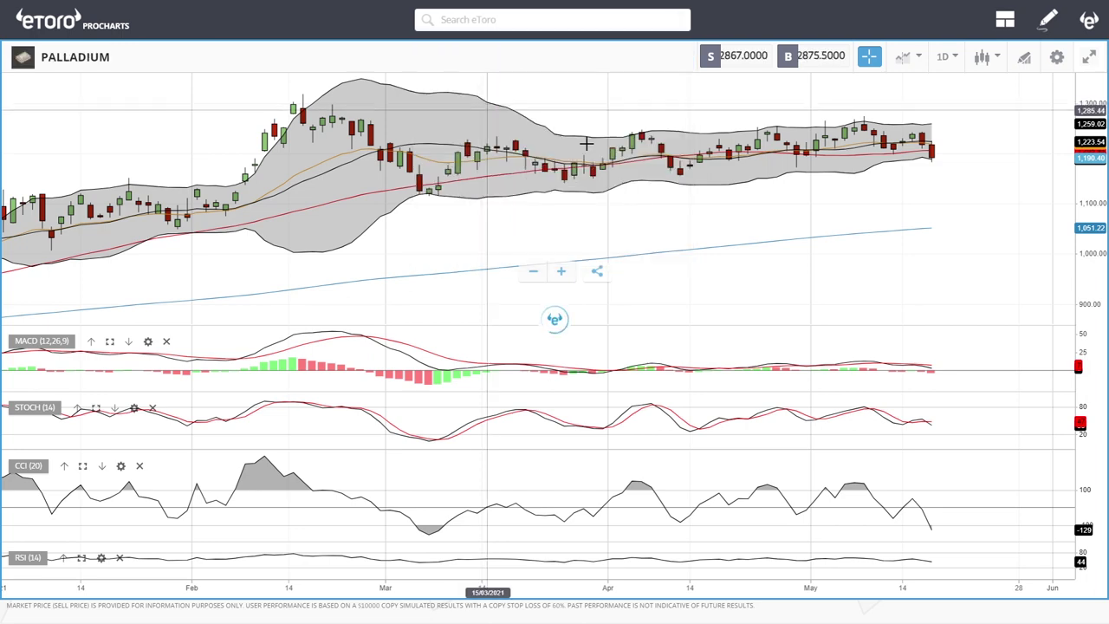
Zoom through Palladium's price history, then switch to the ALUMINUM chart via an 'alu' search.
scroll(965, 221, "up", 2)
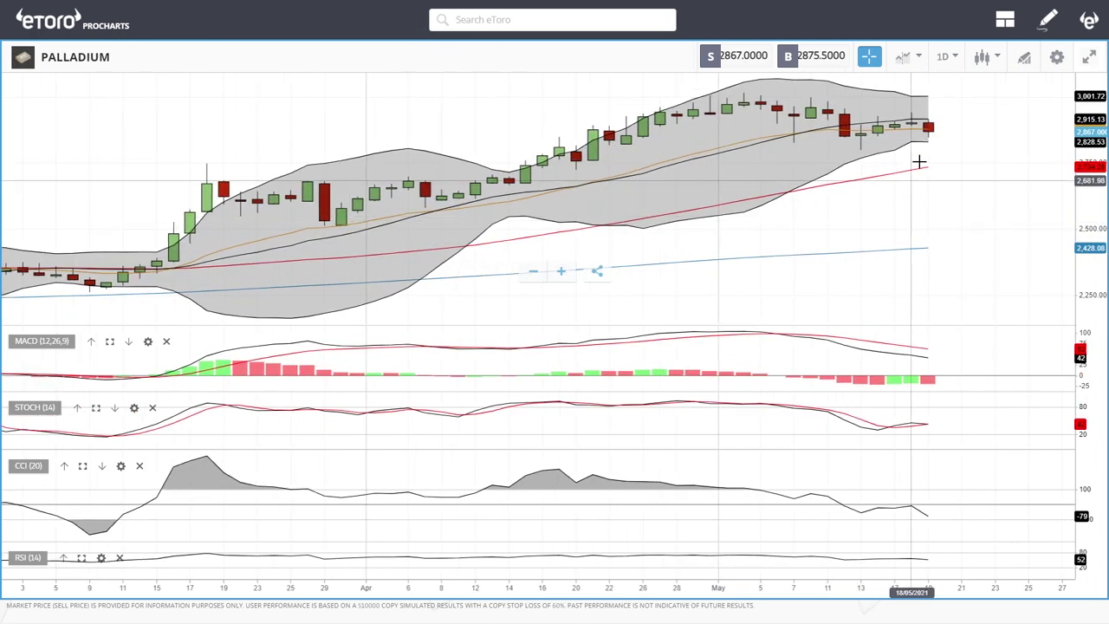
scroll(982, 200, "down", 2)
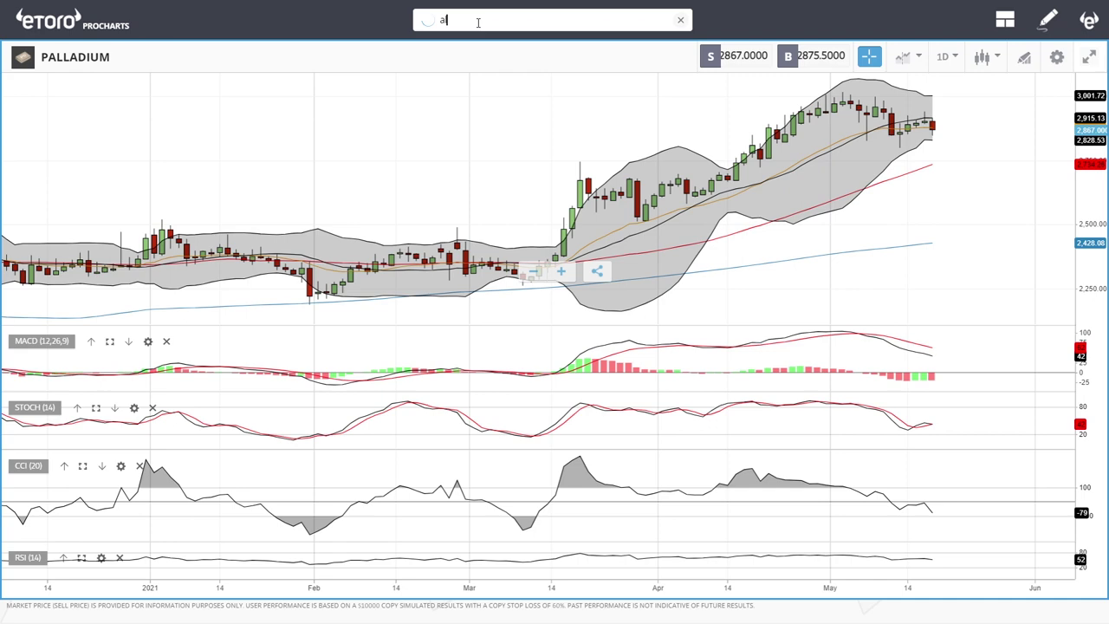
type("lu")
left_click(475, 66)
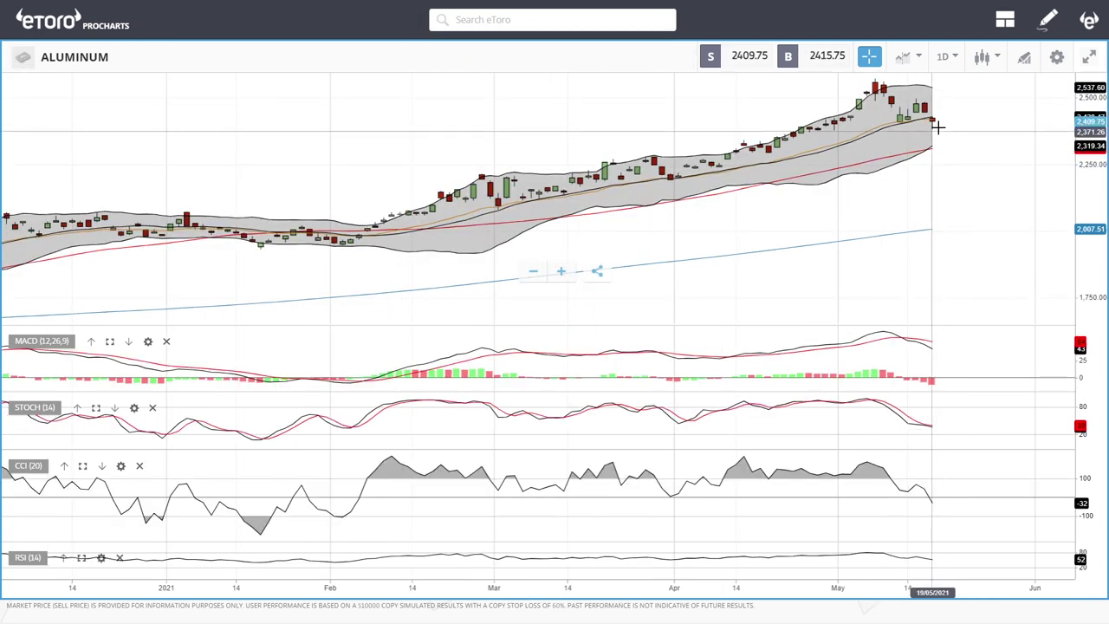
scroll(936, 132, "up", 3)
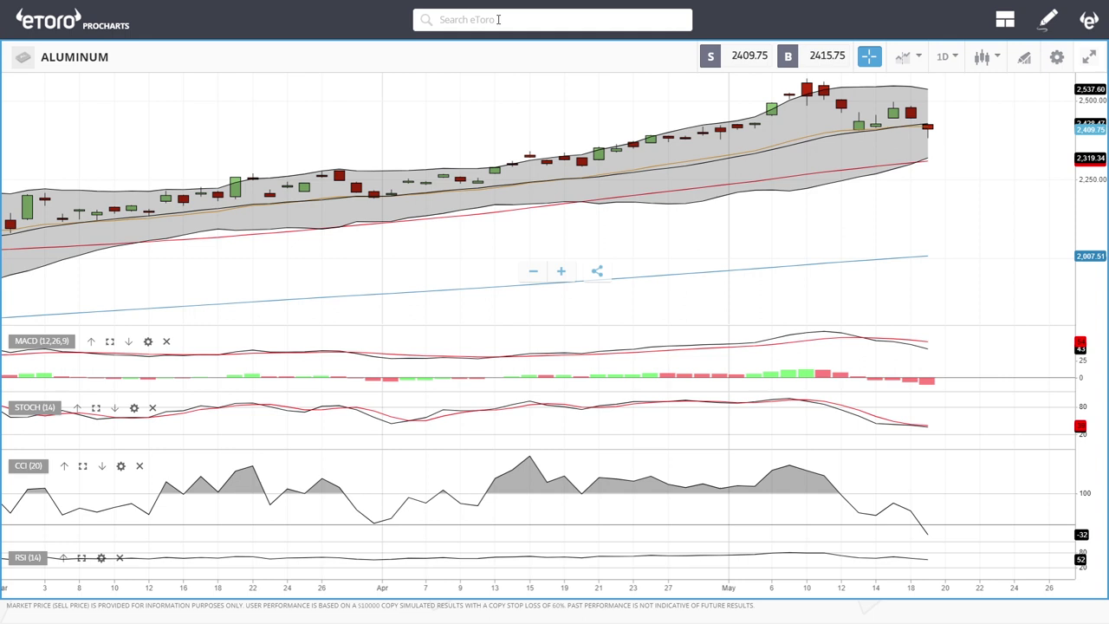
type("ick")
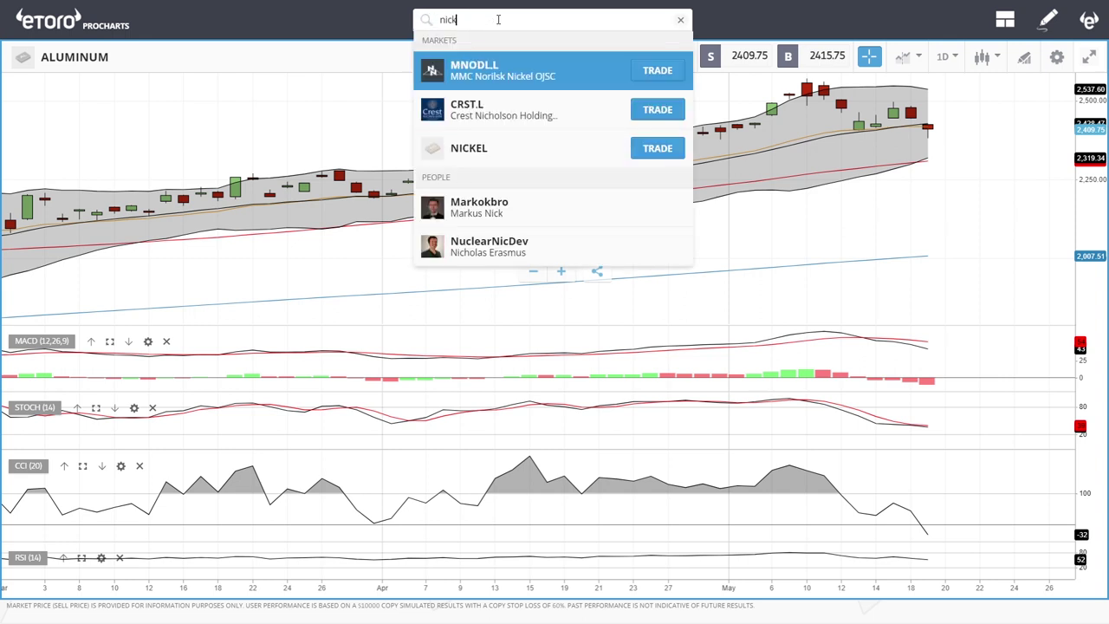
Open the NICKEL chart from the 'nick' search results.
left_click(466, 120)
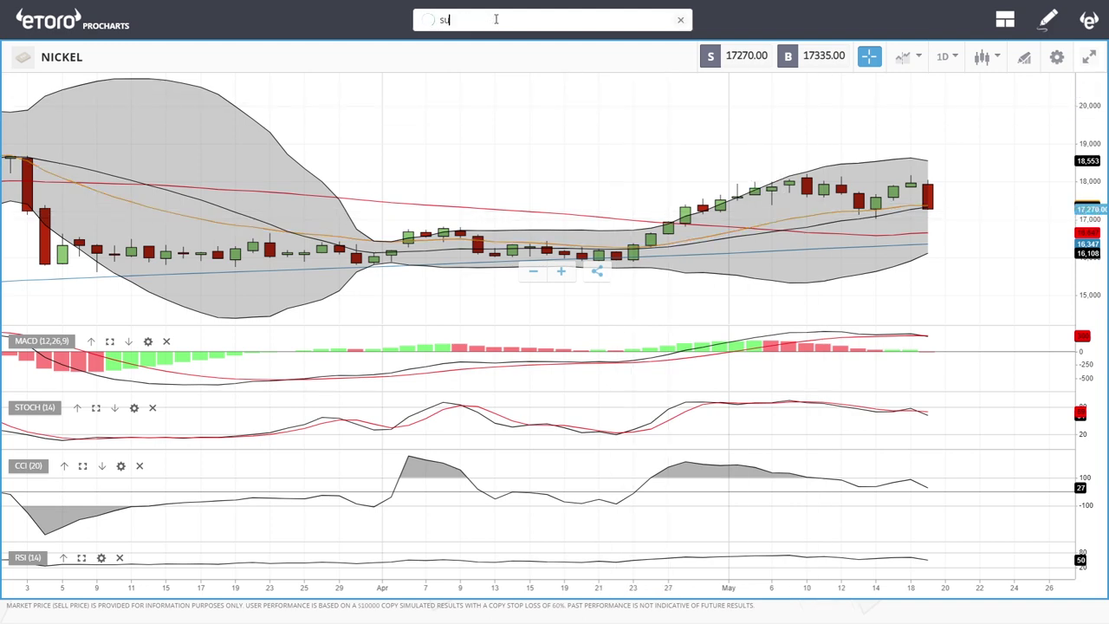
Open the SUGAR chart and zoom out to review its indicators.
left_click(468, 69)
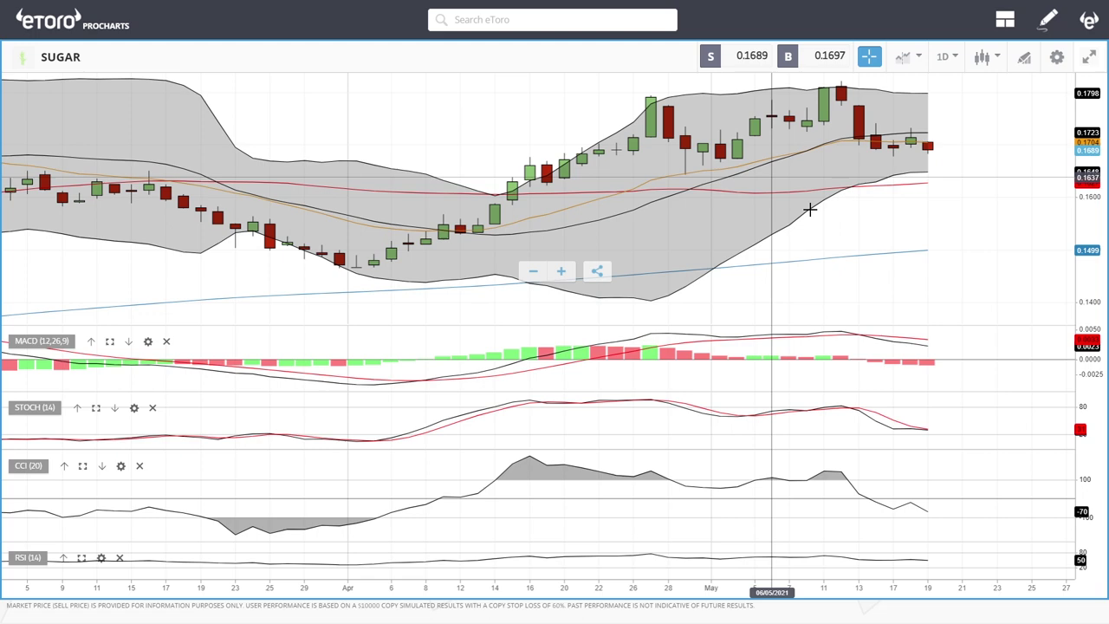
scroll(966, 176, "down", 3)
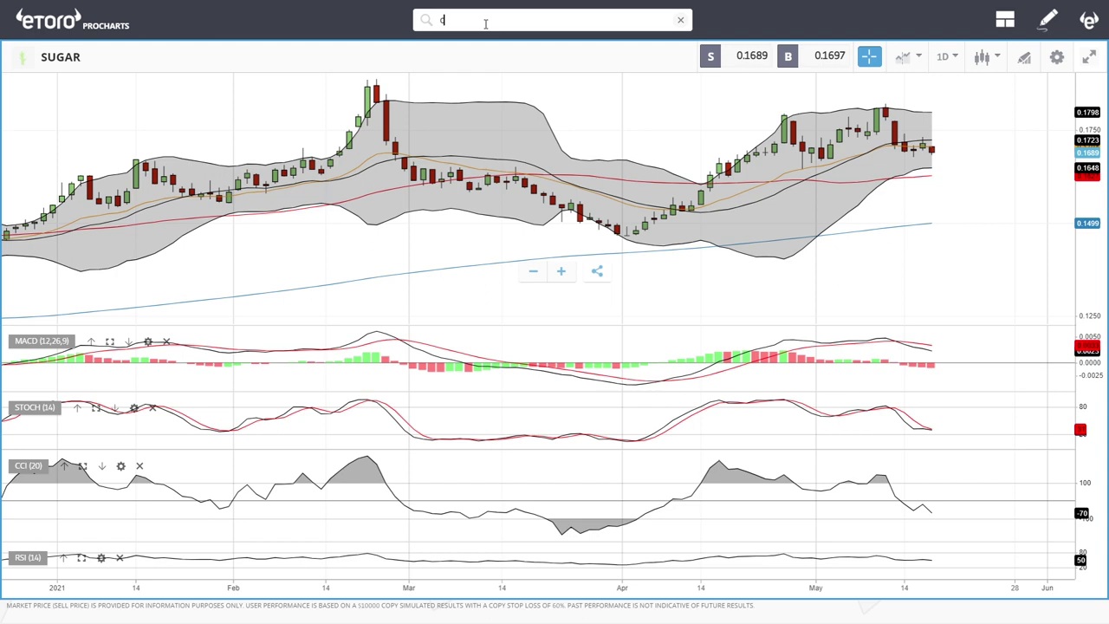
Load the COTTON daily chart via a 'cot' search and zoom in and out over its indicators.
type("t")
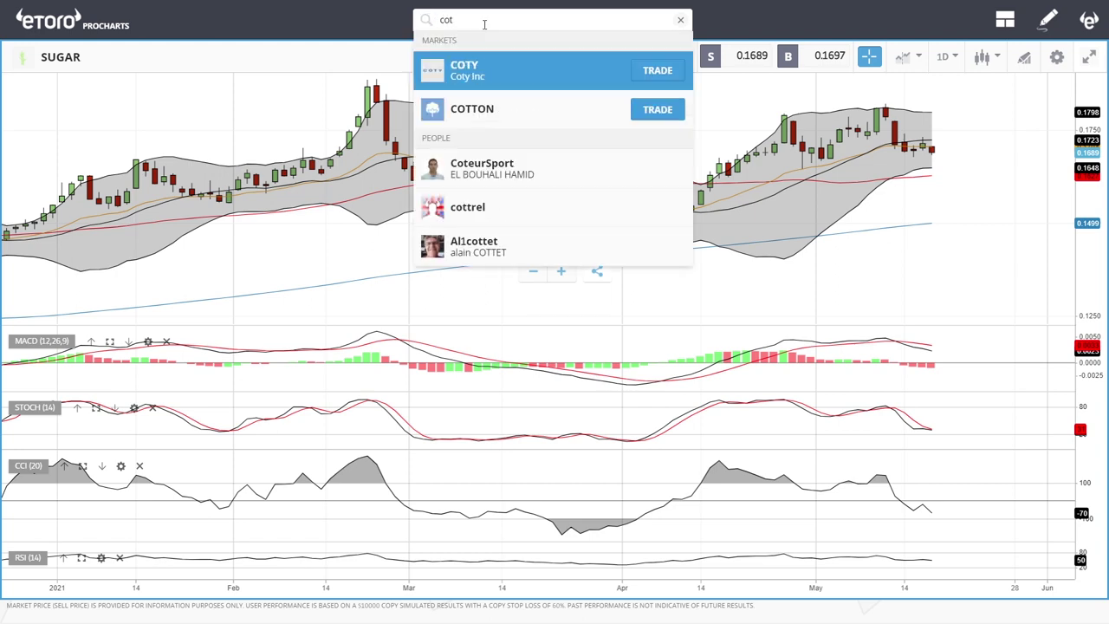
left_click(476, 109)
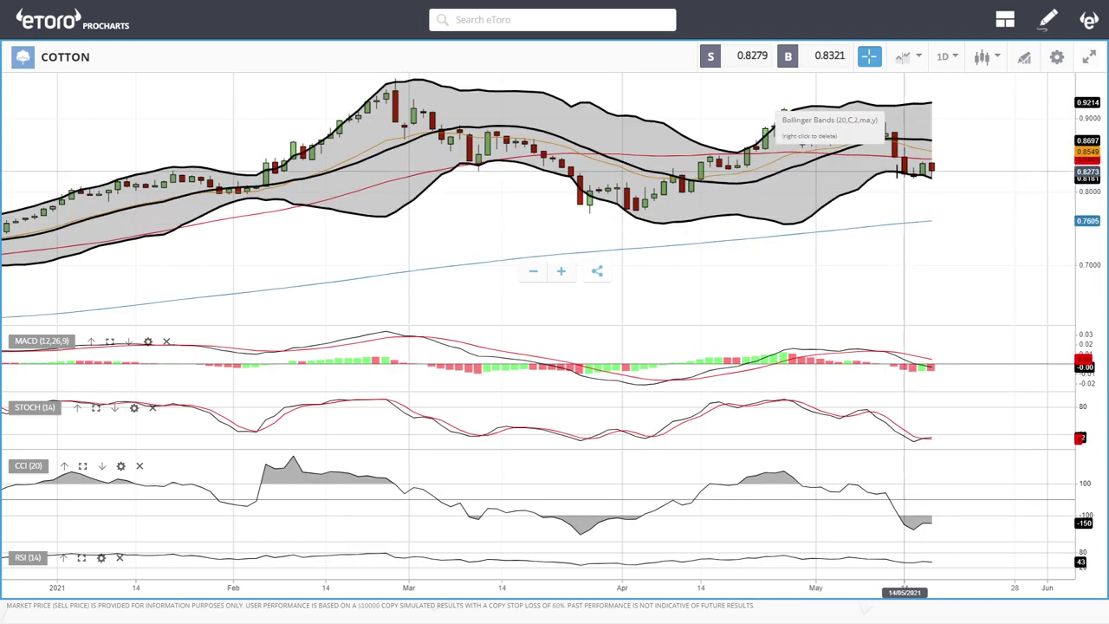
scroll(948, 181, "up", 3)
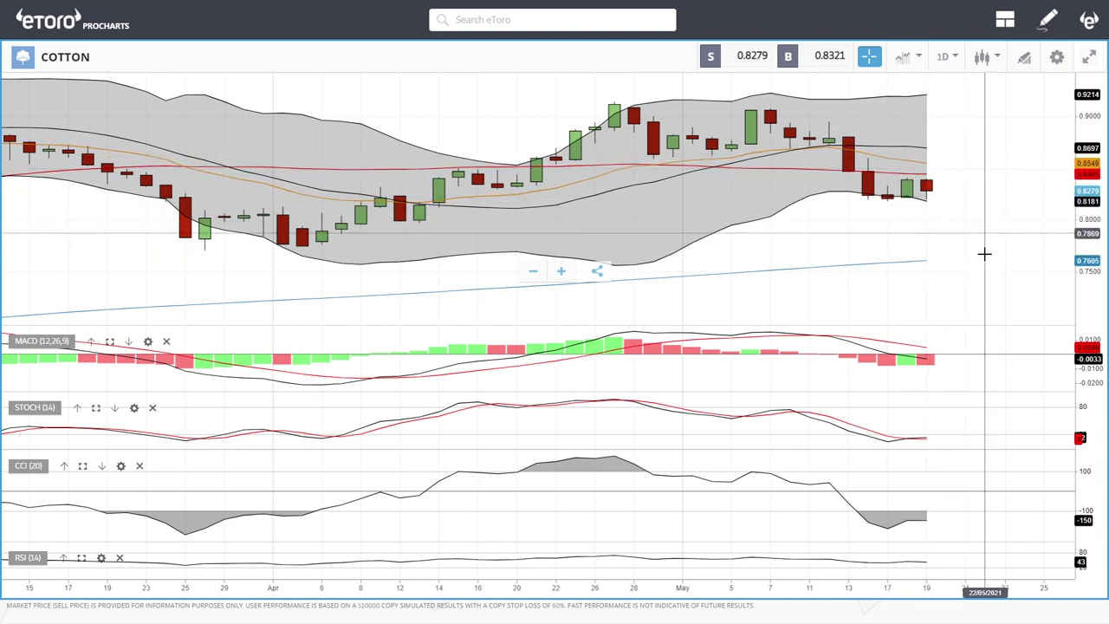
scroll(960, 260, "down", 4)
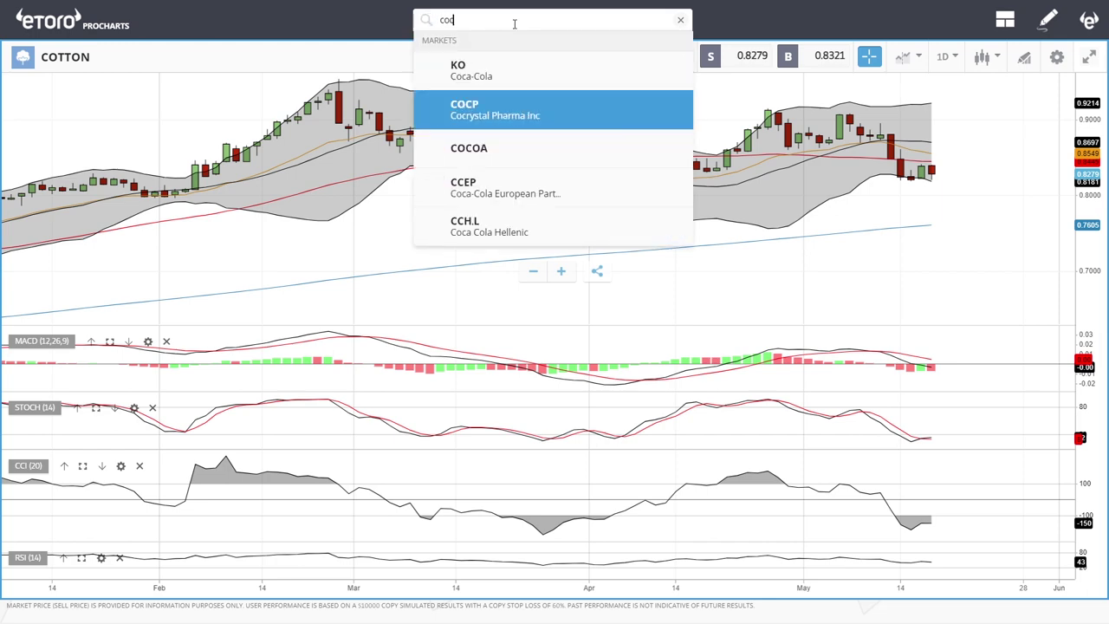
Open COCOA from the 'coc' search results and zoom out on its daily chart.
left_click(485, 148)
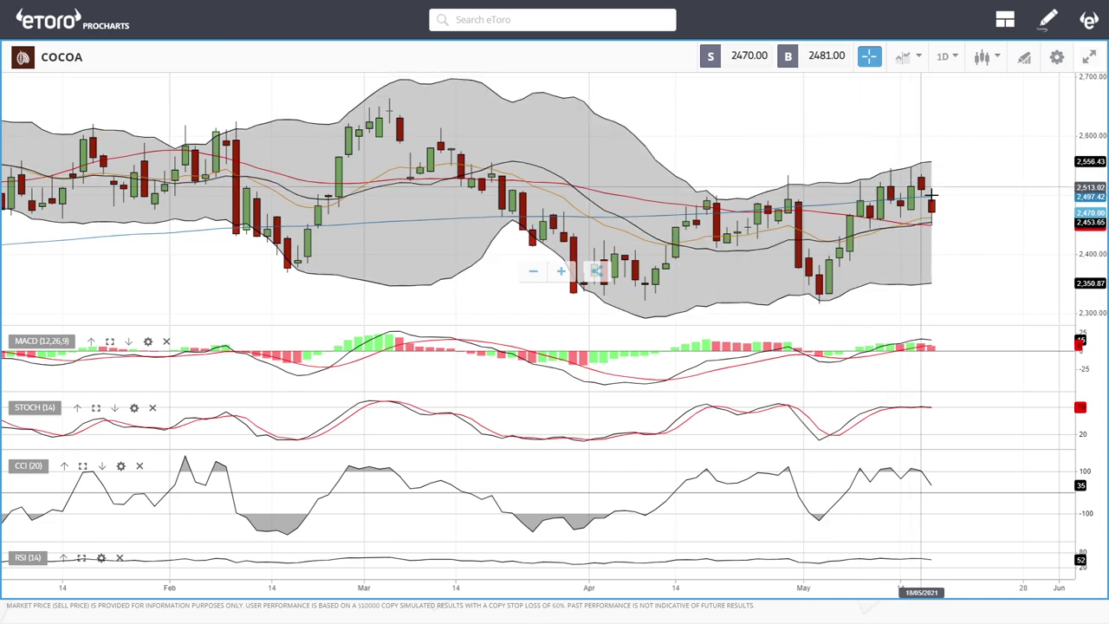
scroll(987, 238, "down", 5)
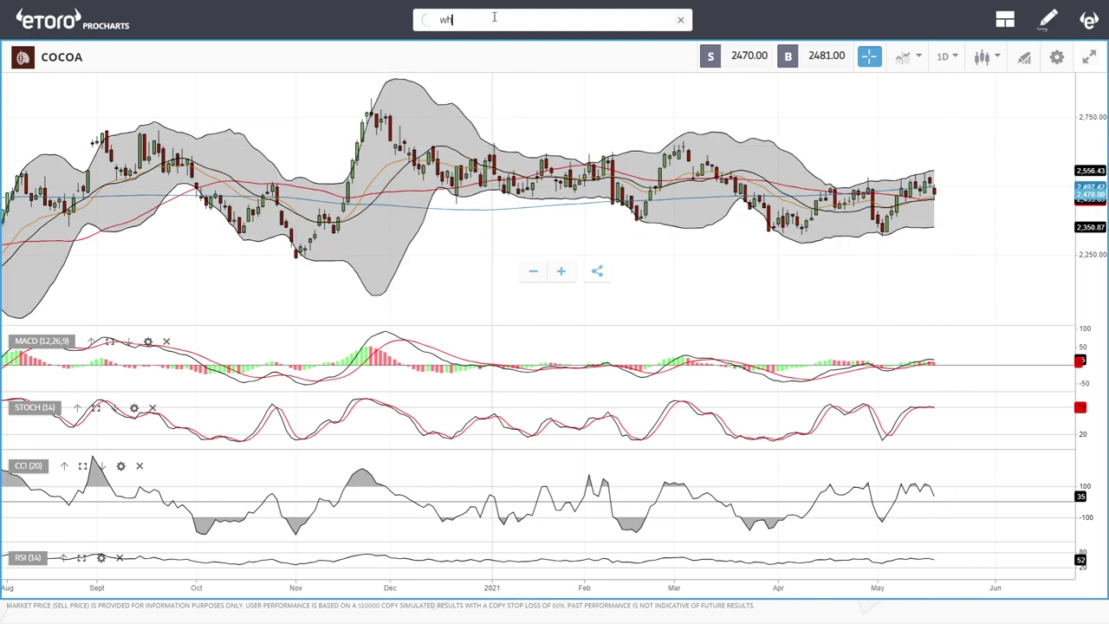
Open WHEAT from the 'whe' search results and zoom into its daily chart.
key("Return")
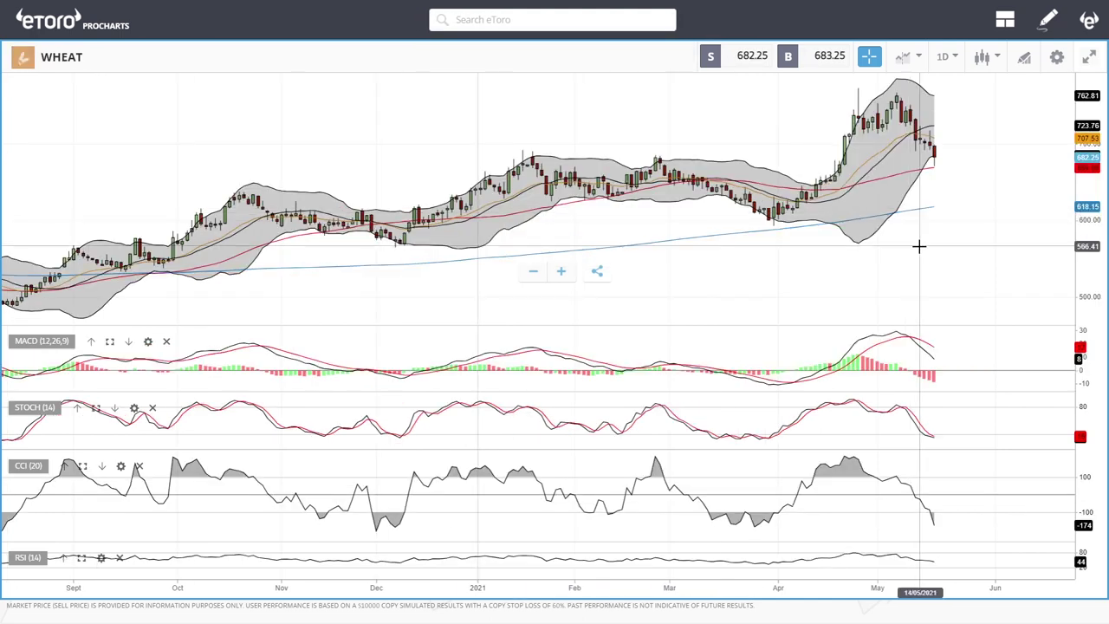
scroll(953, 241, "up", 3)
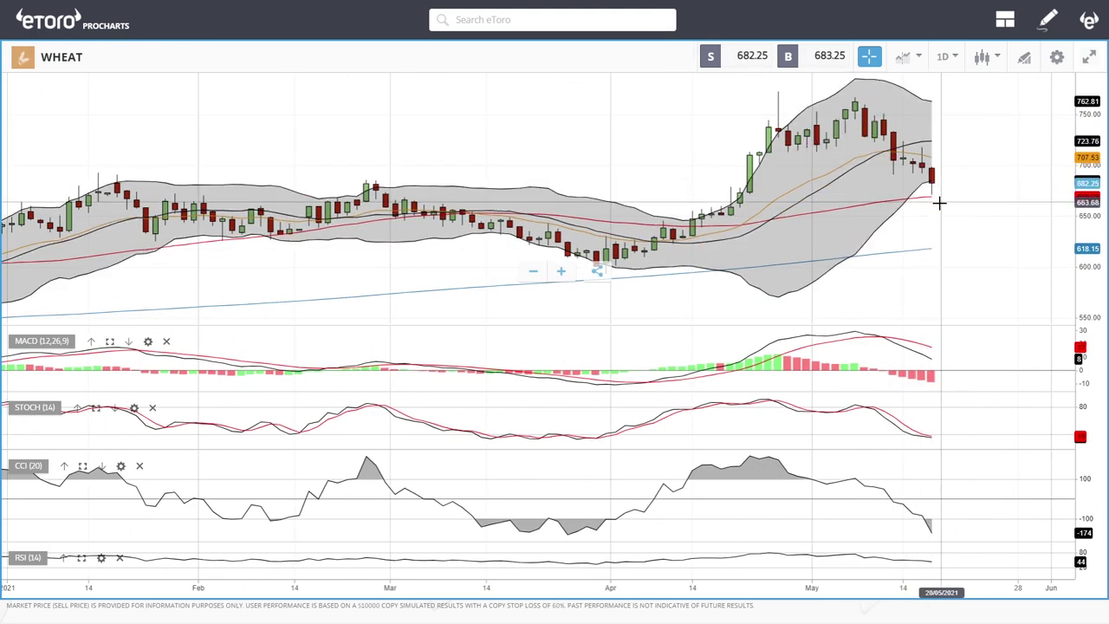